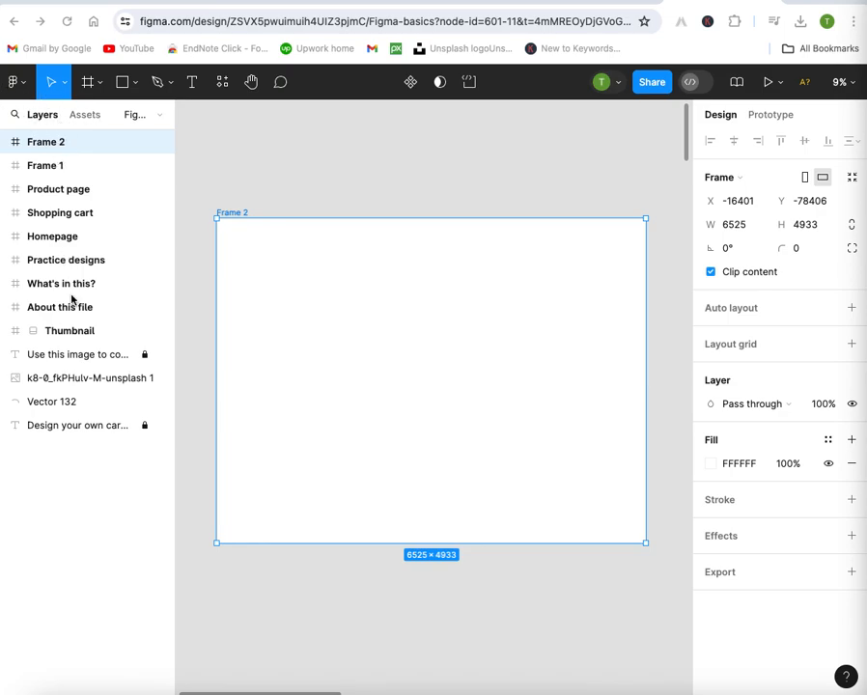
- Look through the file's layers, component assets and pages
left_click(54, 118)
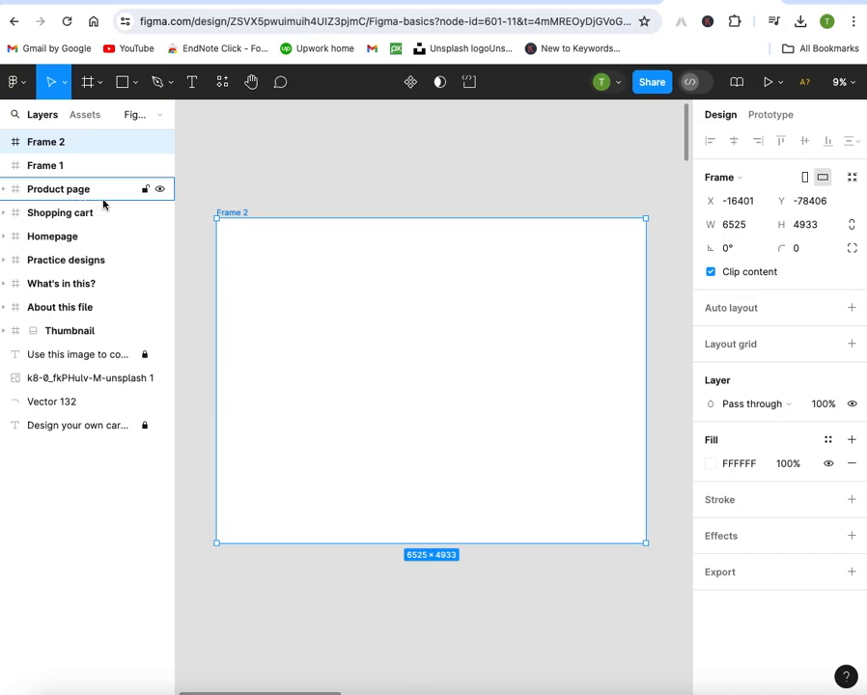
left_click(87, 116)
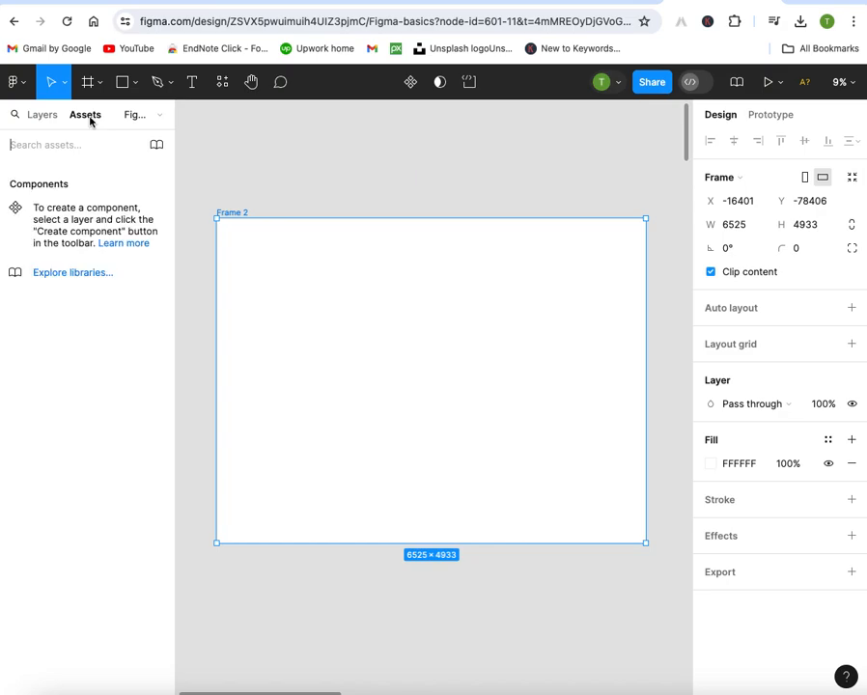
left_click(159, 118)
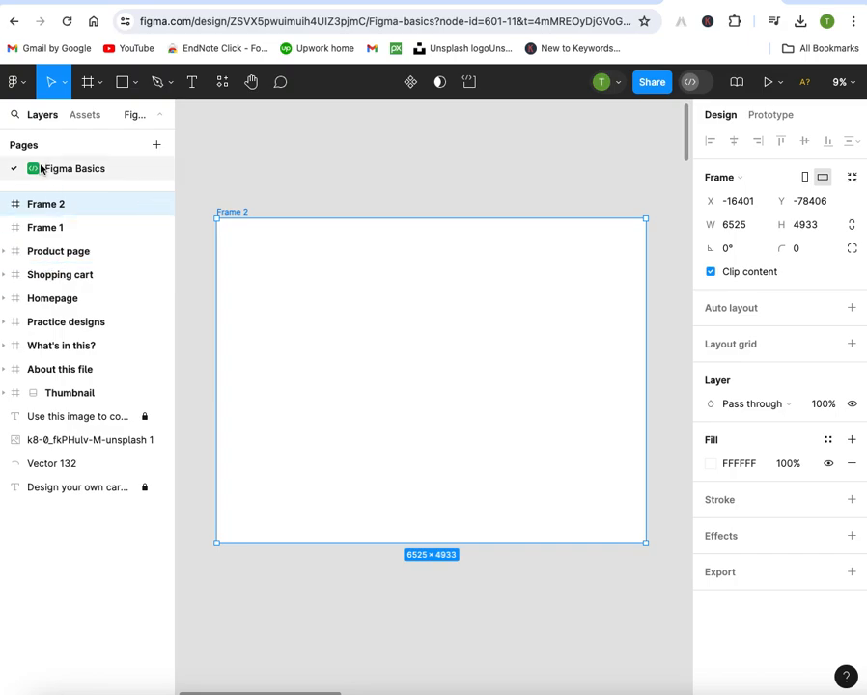
- Examine the available file, edit, view, object, text, arrange, vector, plugin and widget commands
left_click(23, 89)
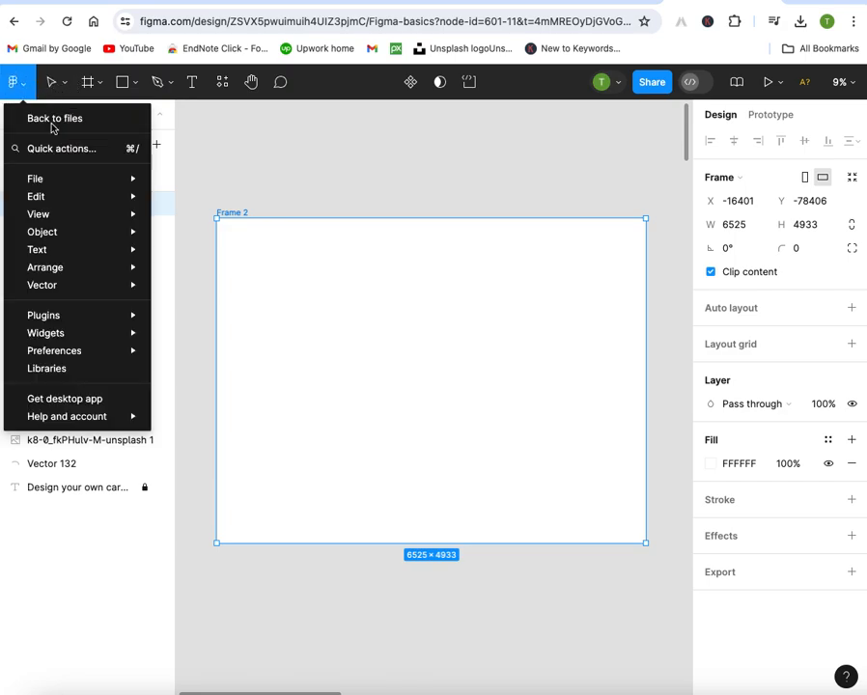
mouse_move(129, 179)
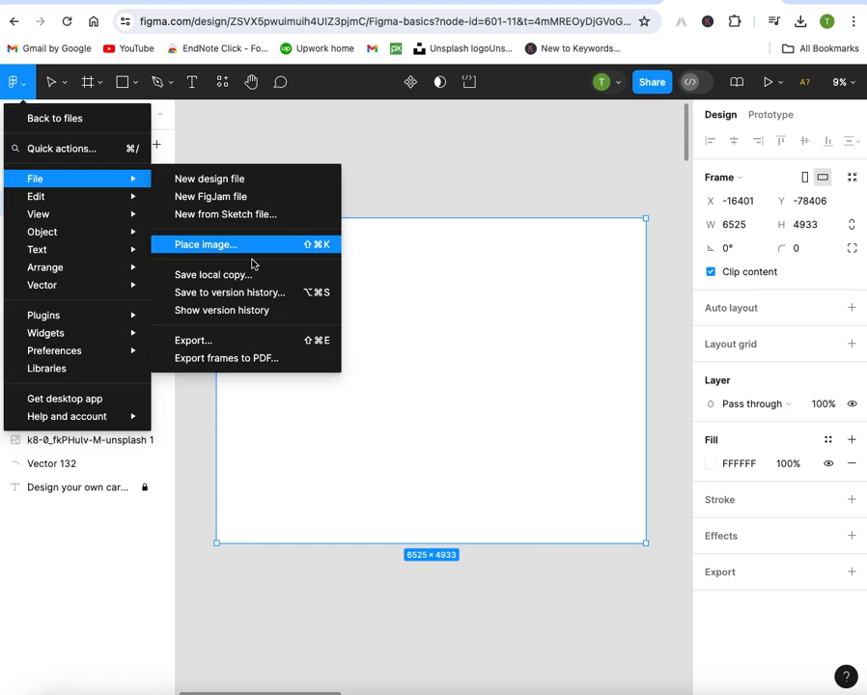
mouse_move(81, 202)
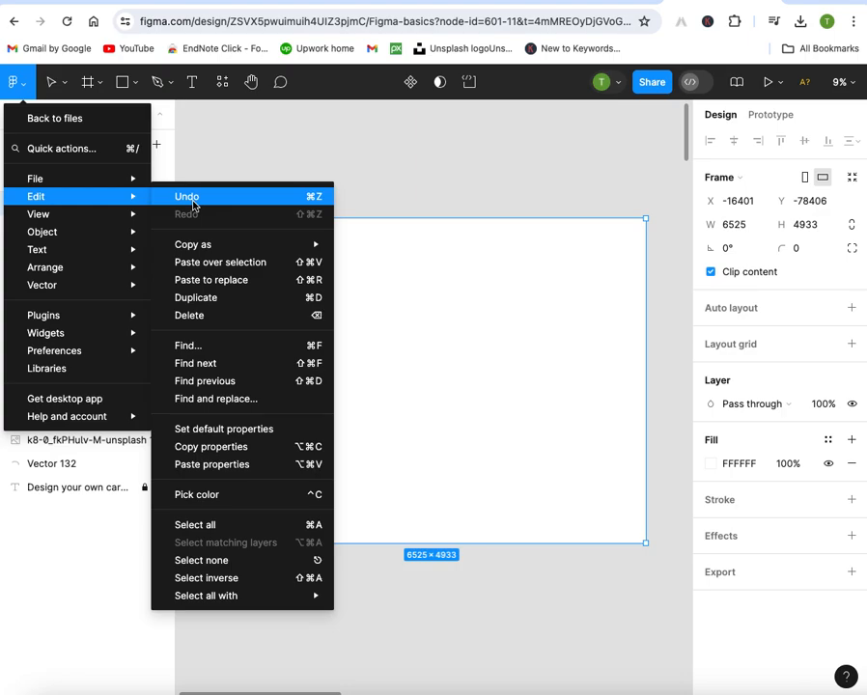
mouse_move(249, 247)
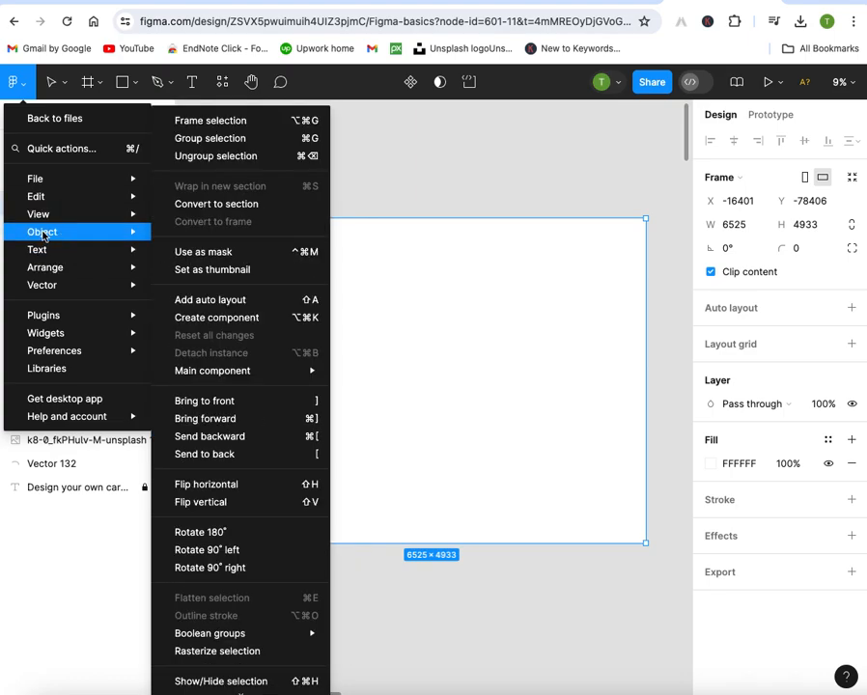
mouse_move(122, 214)
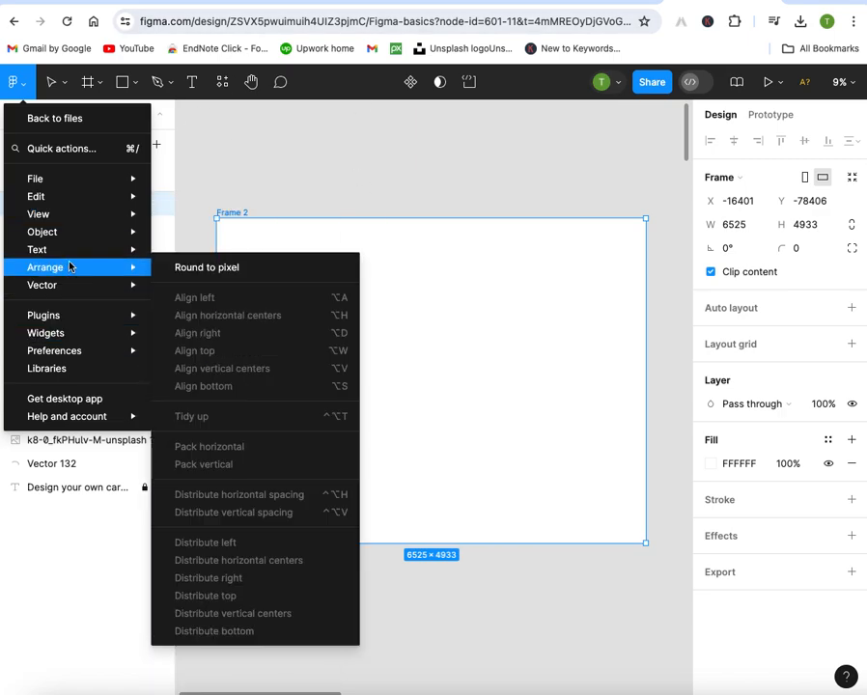
mouse_move(51, 254)
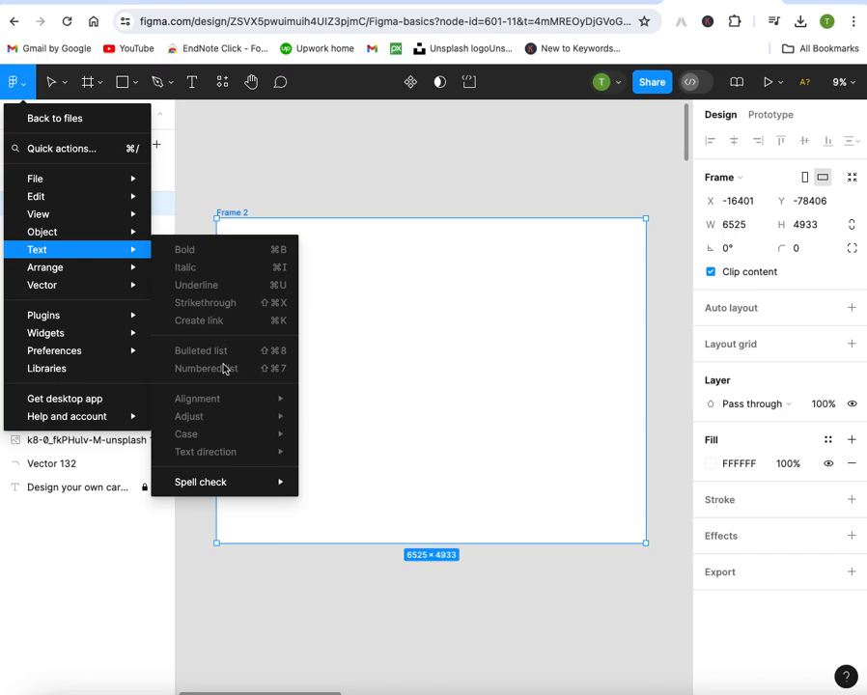
mouse_move(208, 421)
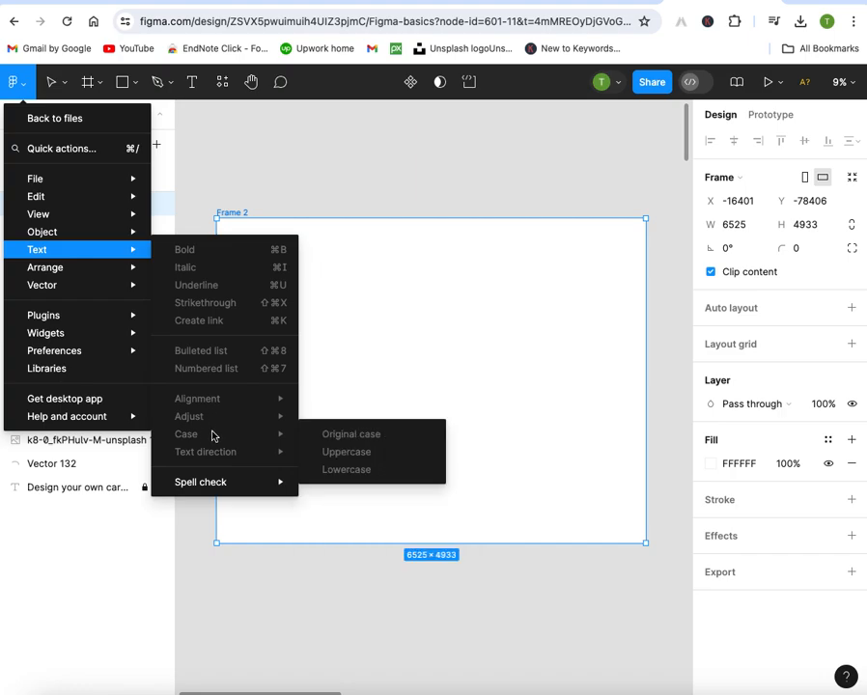
mouse_move(160, 450)
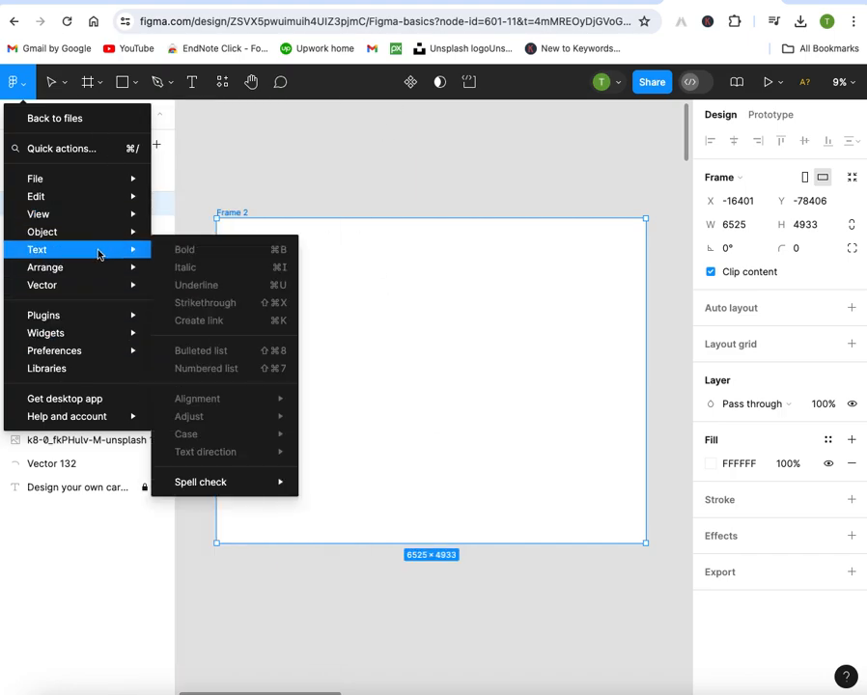
mouse_move(65, 279)
mouse_move(69, 314)
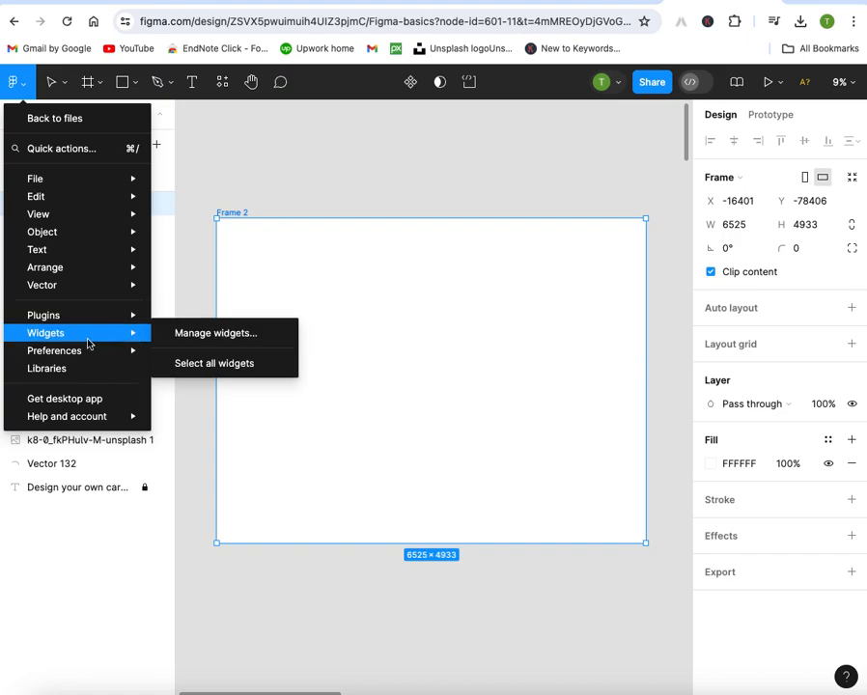
mouse_move(77, 345)
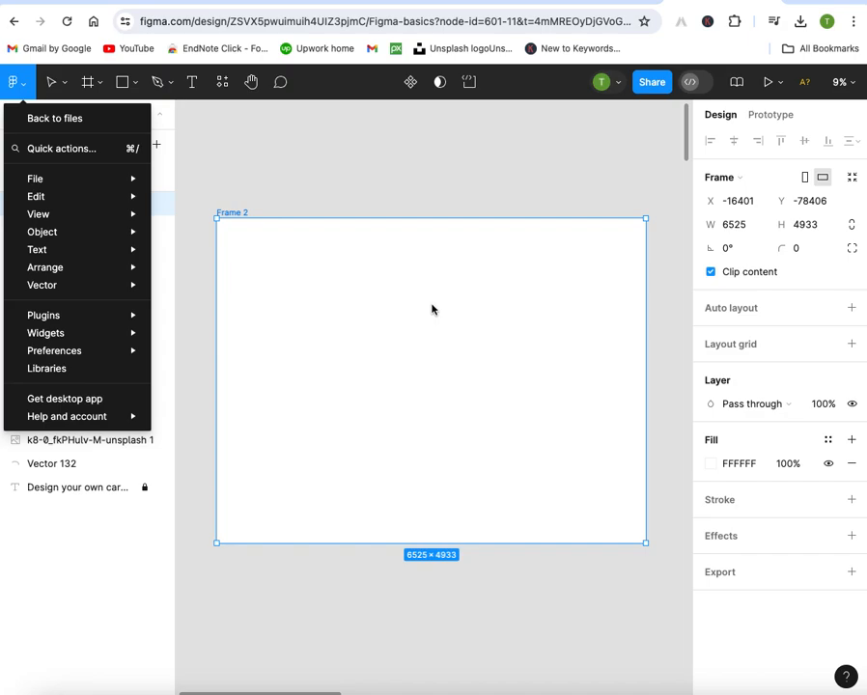
- Review the available tools for moving, framing, drawing shapes and sketching with pen or pencil
left_click(66, 87)
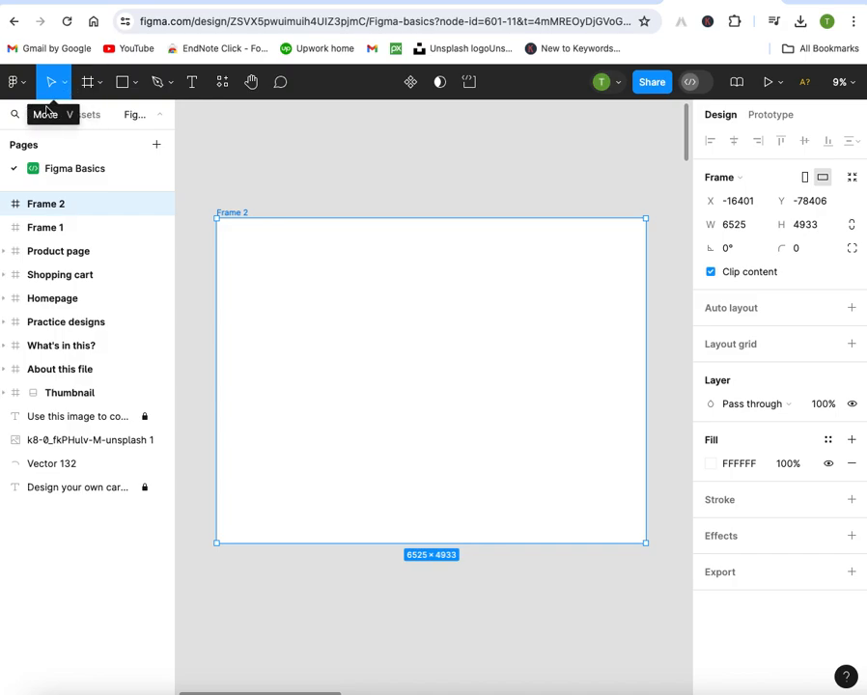
left_click(100, 89)
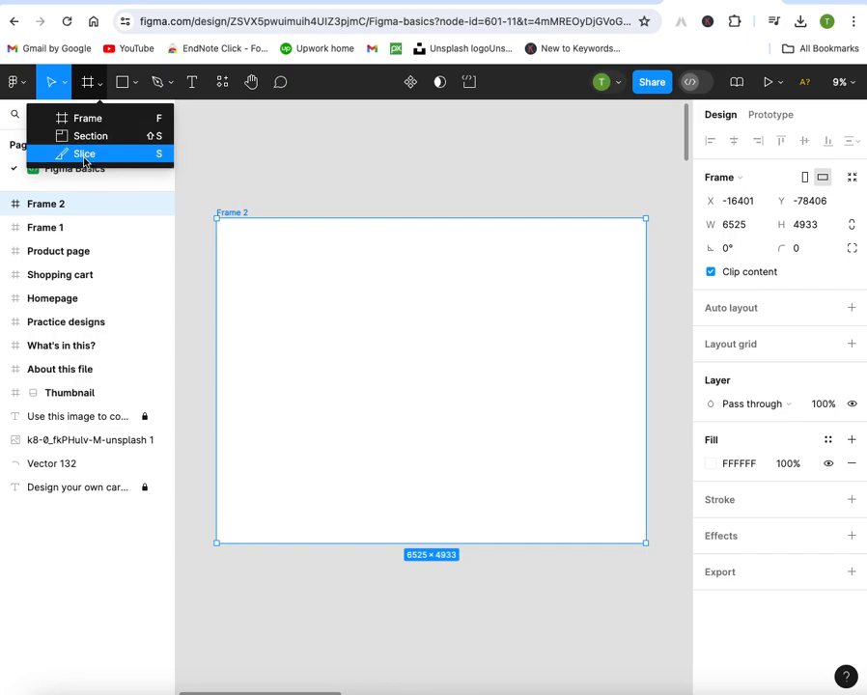
left_click(129, 85)
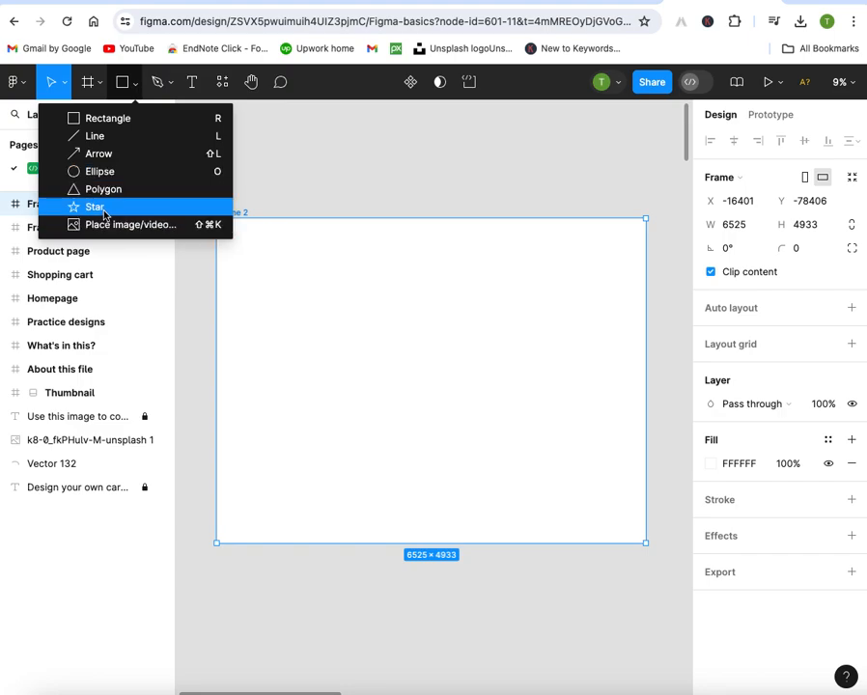
left_click(170, 87)
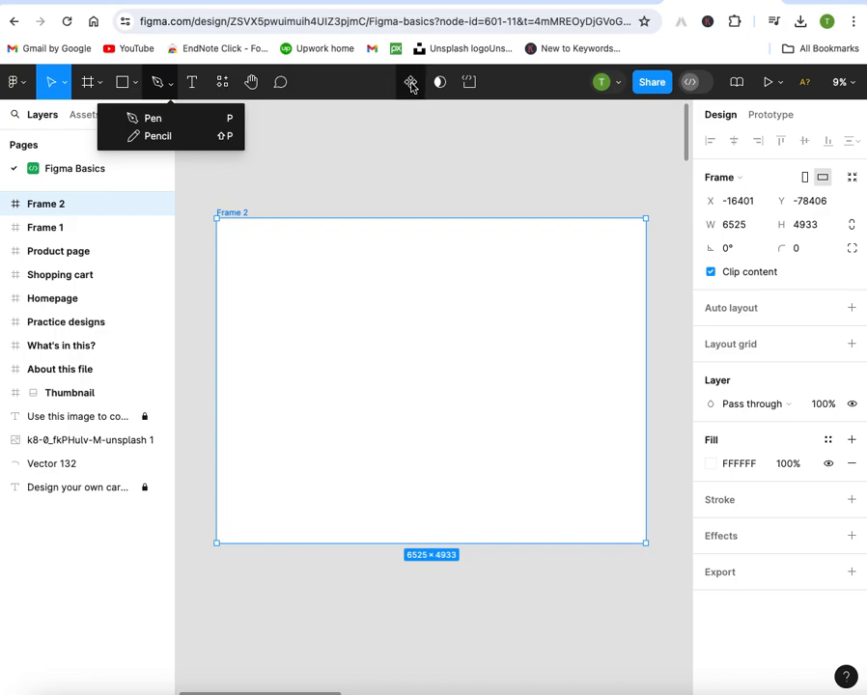
left_click(405, 121)
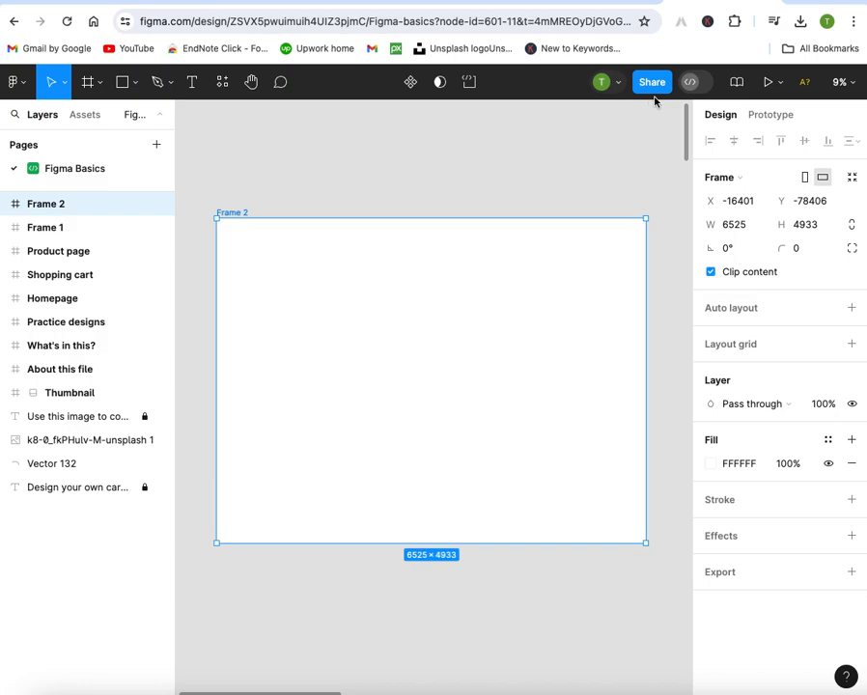
- Check the options for presenting and previewing the design
left_click(777, 86)
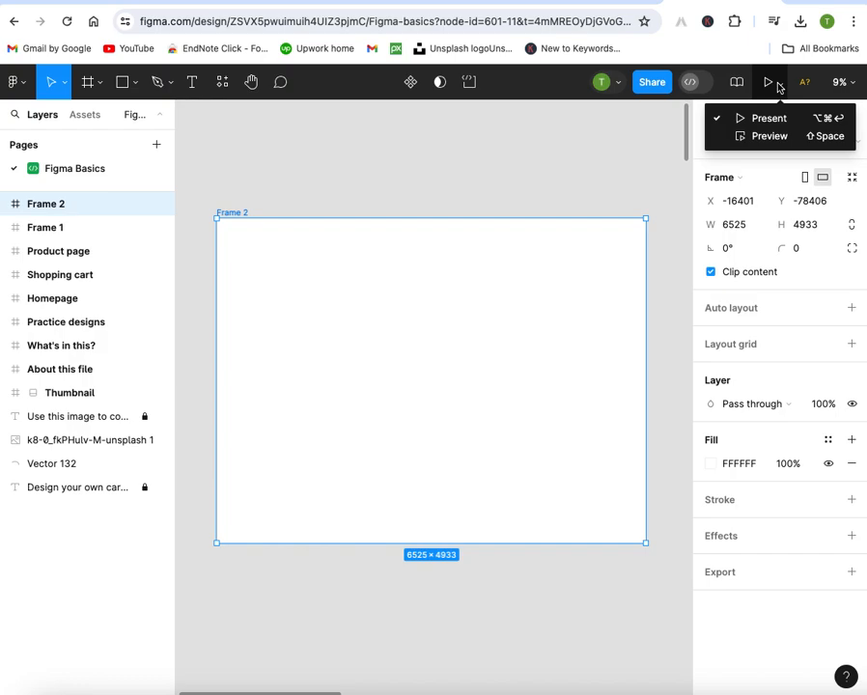
left_click(777, 86)
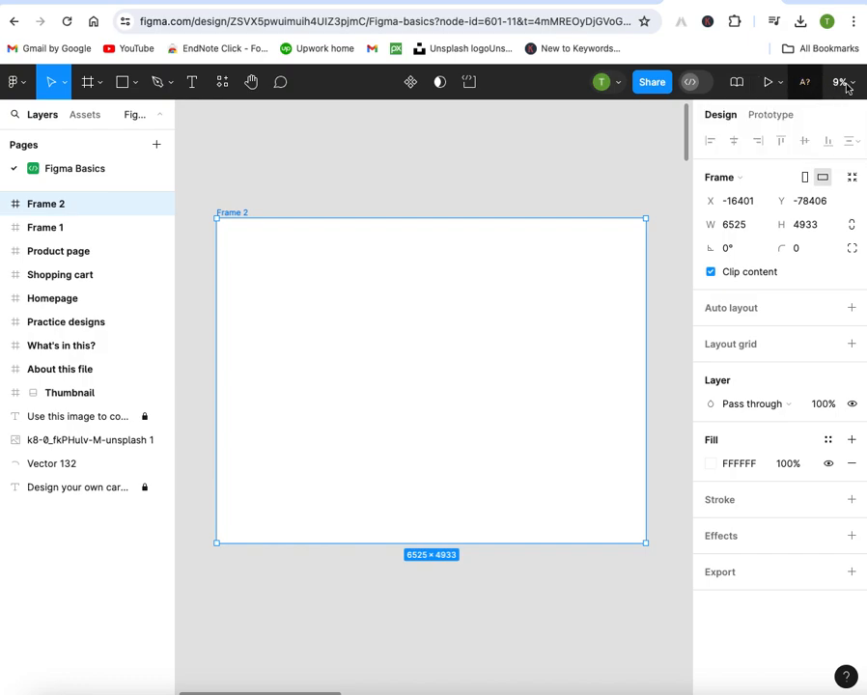
right_click(739, 87)
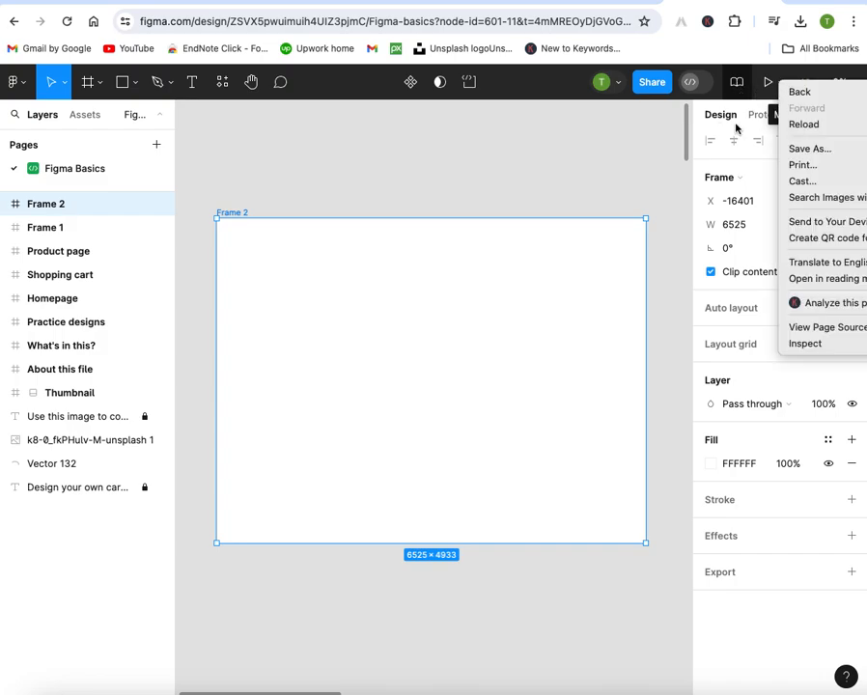
right_click(555, 147)
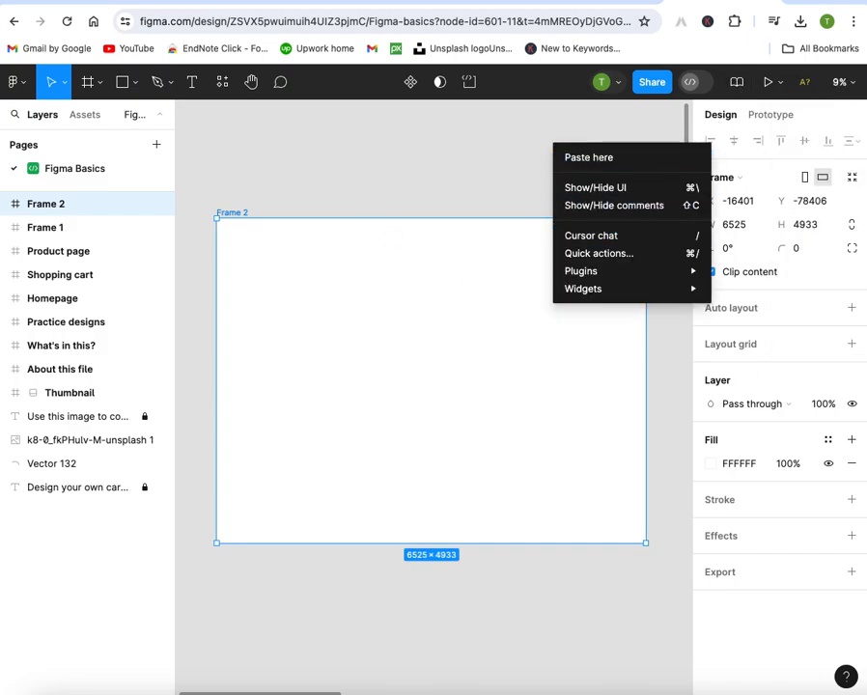
left_click(716, 272)
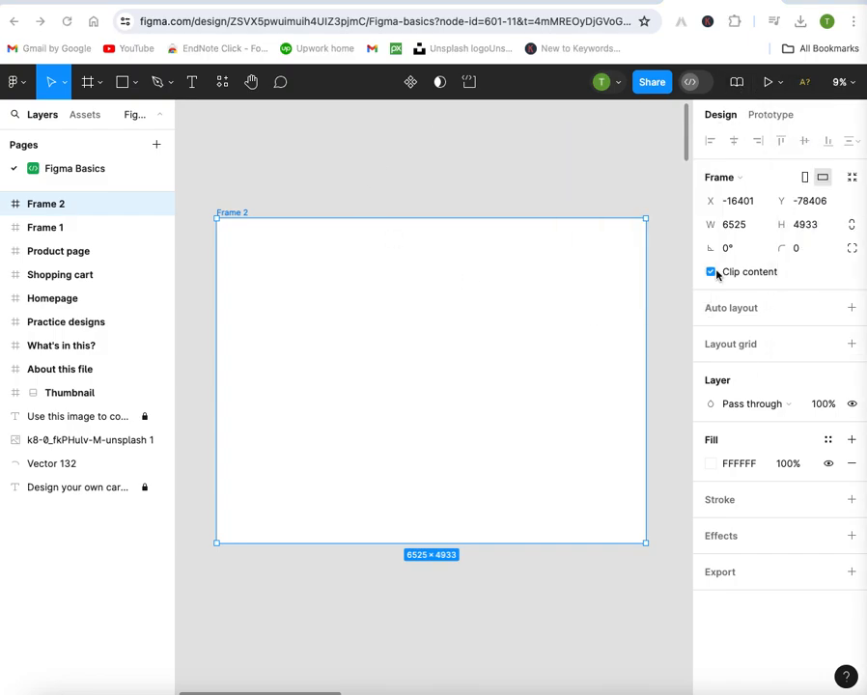
right_click(782, 88)
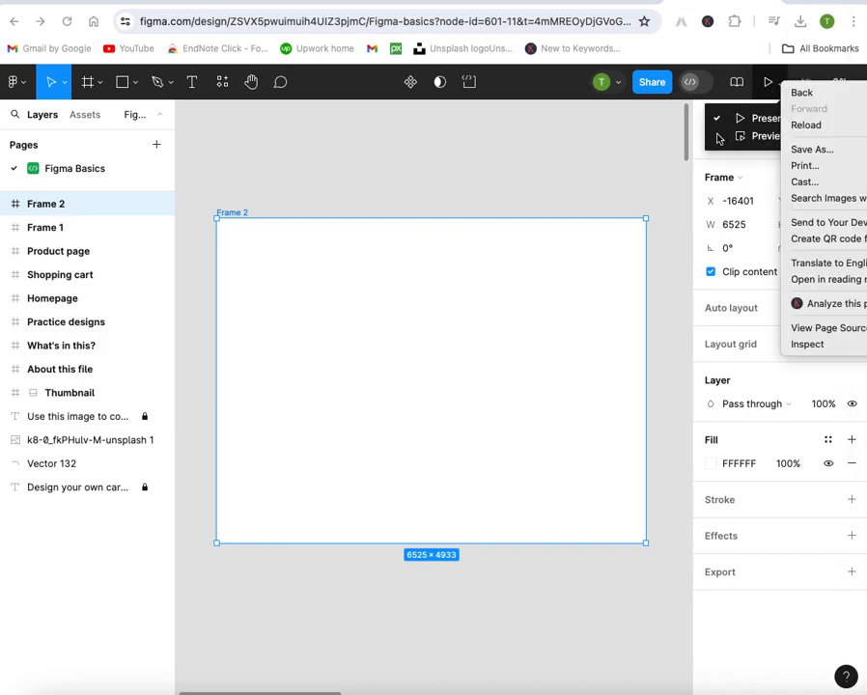
left_click(577, 162)
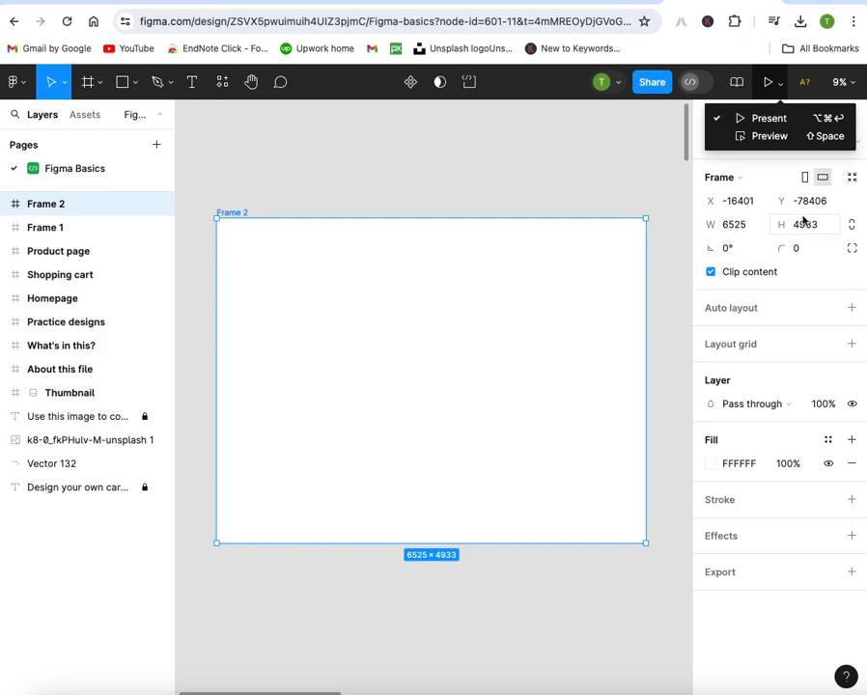
- Try auto layout on Frame 2, remove it, and give the frame a 10px layout grid
left_click(850, 309)
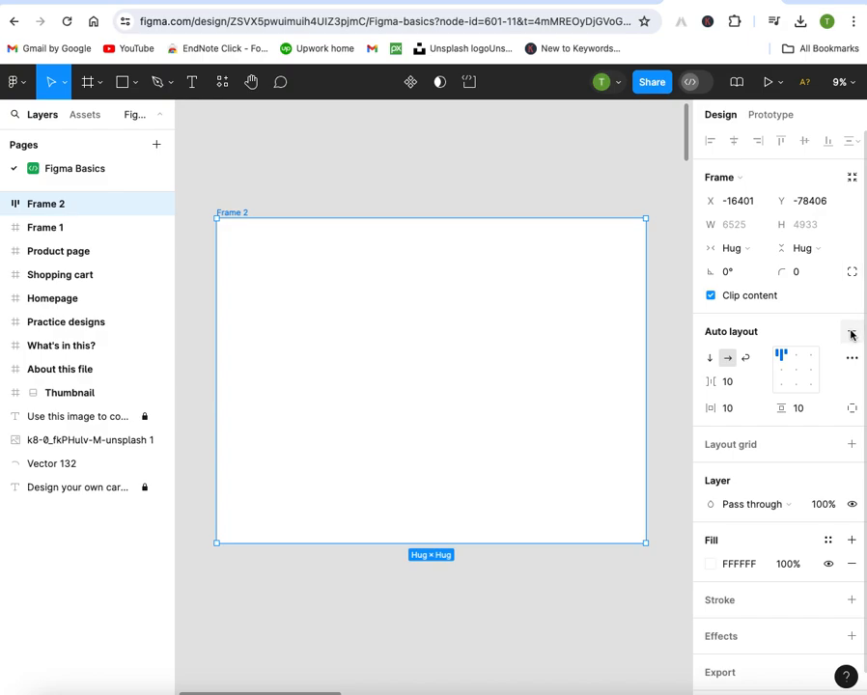
left_click(851, 330)
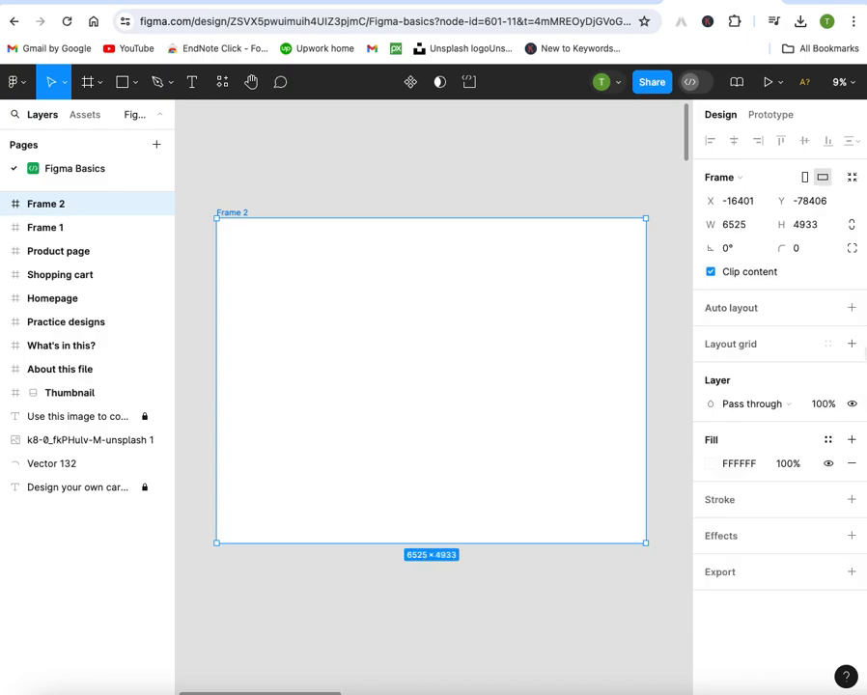
left_click(851, 344)
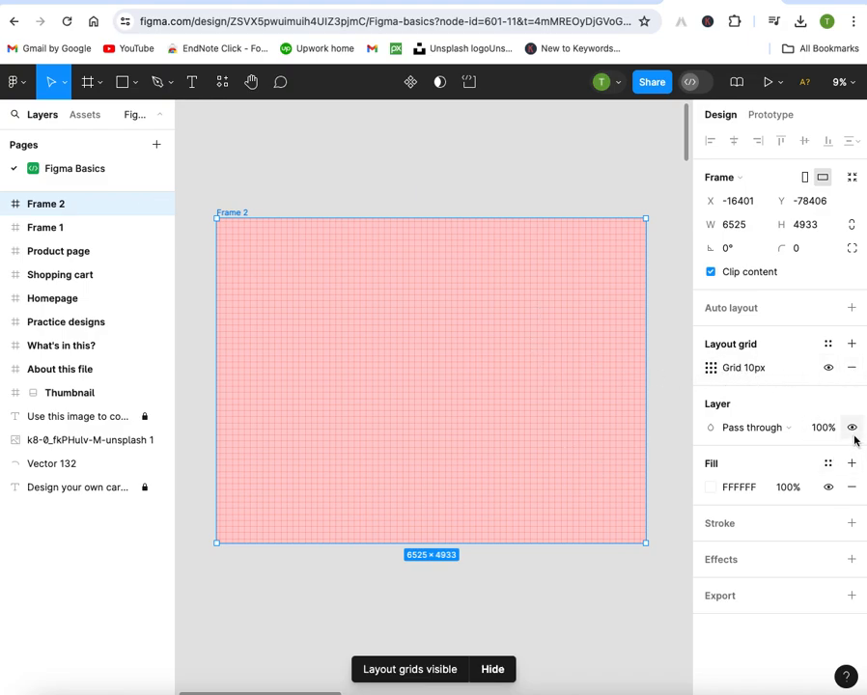
- Add a second fill of 000000 at 20% and an inside 000000 stroke of width 1 to Frame 2
left_click(851, 465)
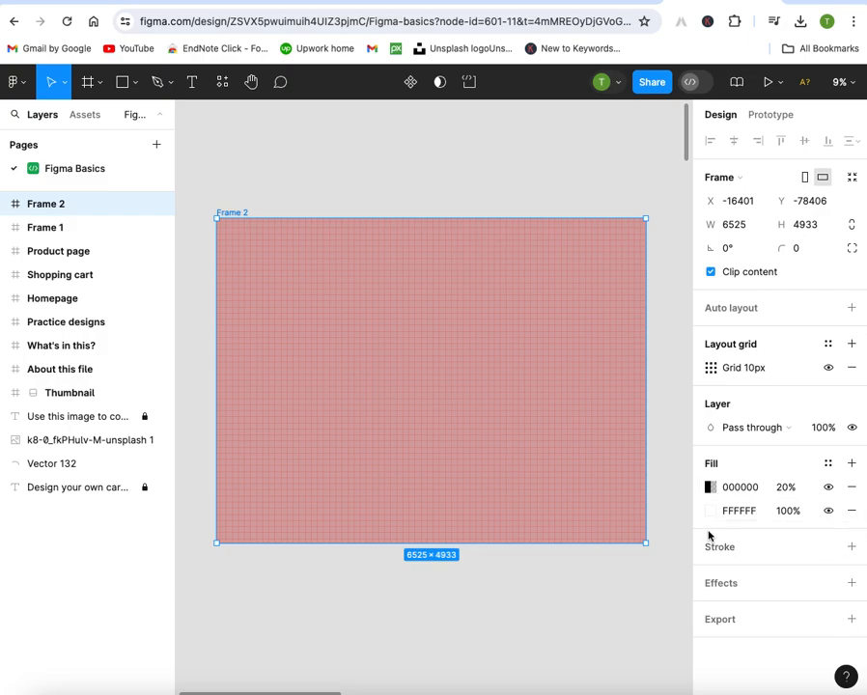
left_click(851, 547)
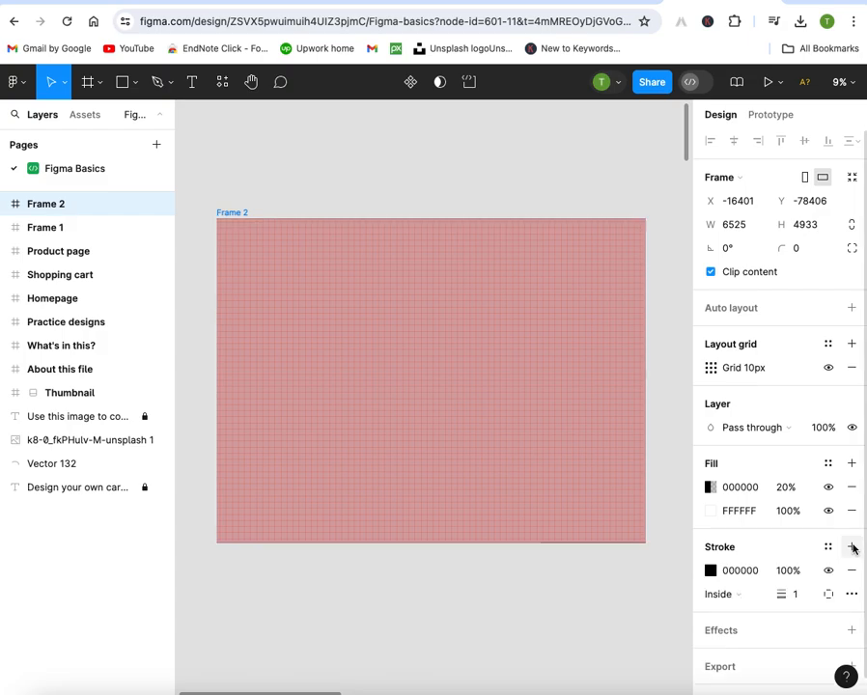
scroll(758, 637, "down", 1)
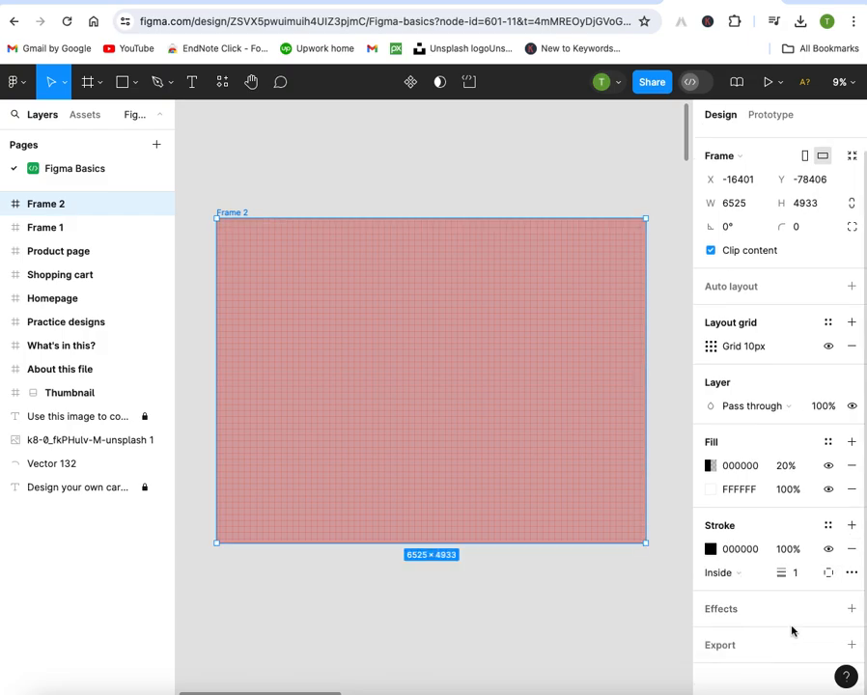
- Apply a drop shadow effect to Frame 2 and add a 1x PNG export setting
left_click(852, 609)
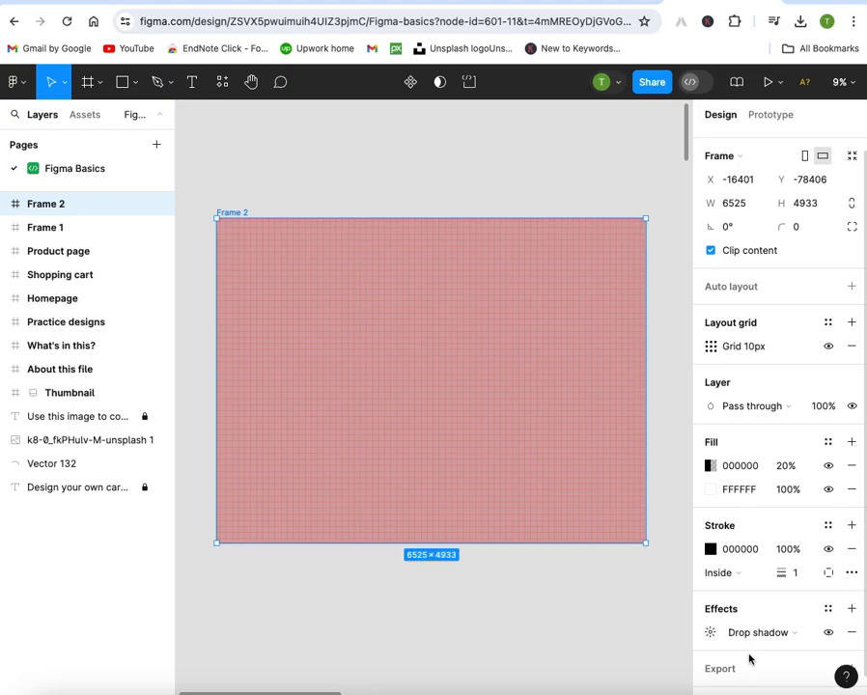
left_click(809, 634)
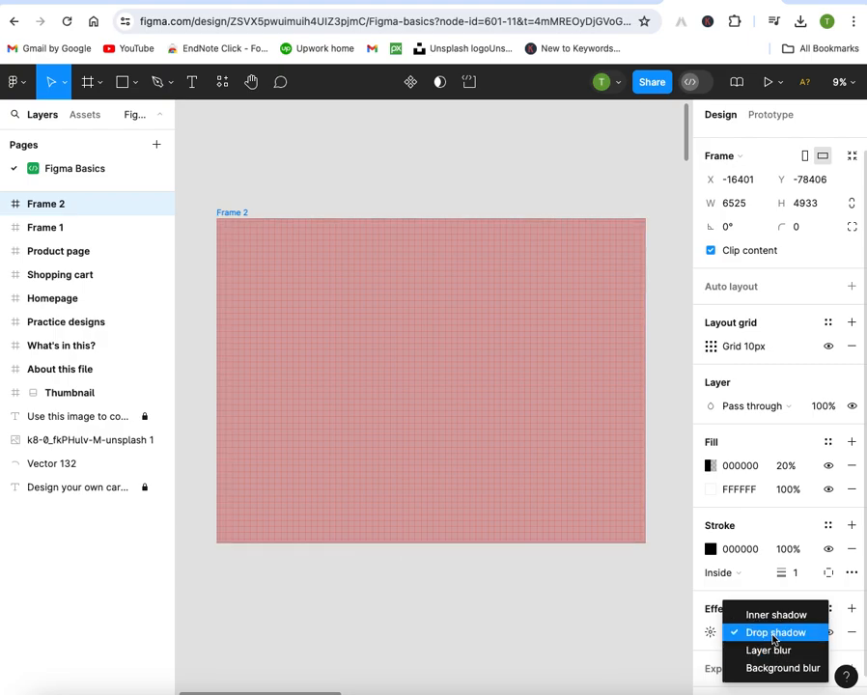
left_click(776, 634)
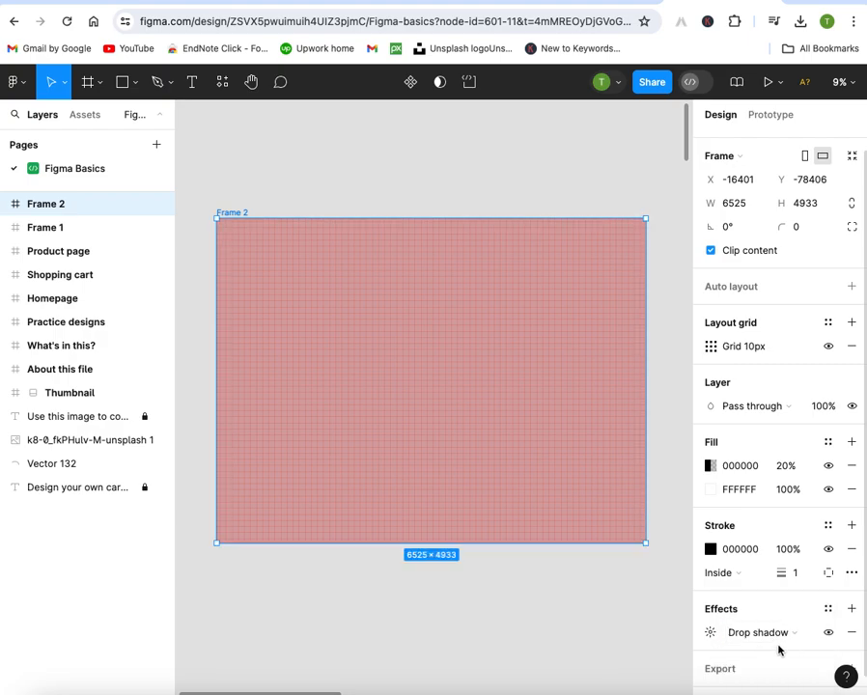
scroll(776, 645, "down", 1)
left_click(851, 644)
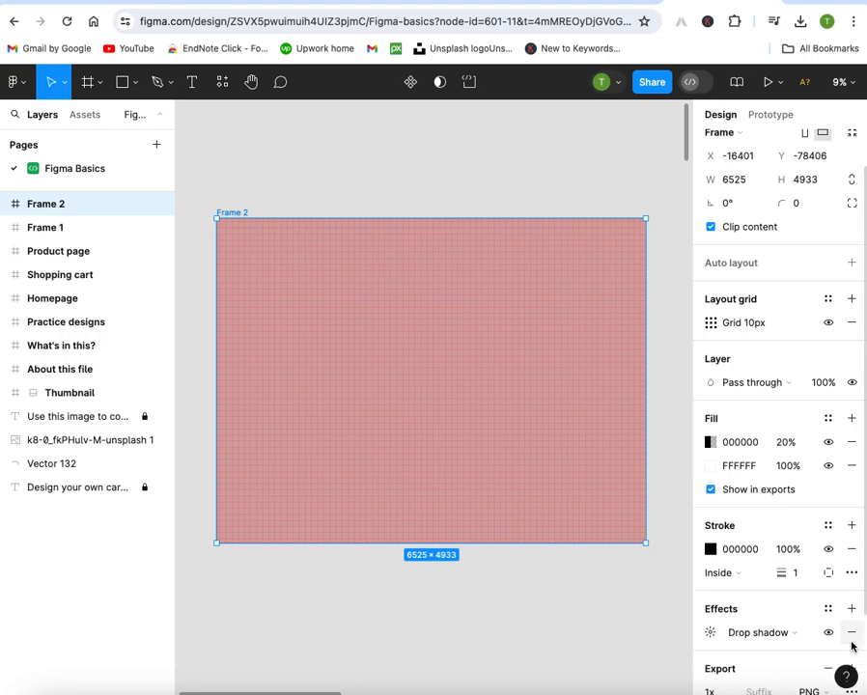
- Check the advanced export settings of Frame 2, including its color profile and overlapping-layers option
scroll(758, 646, "down", 2)
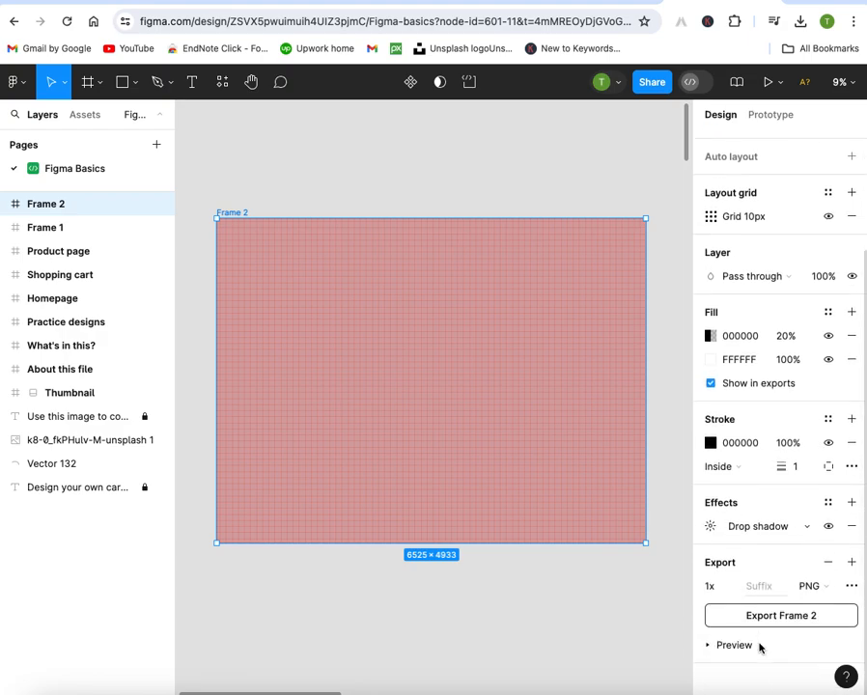
left_click(851, 587)
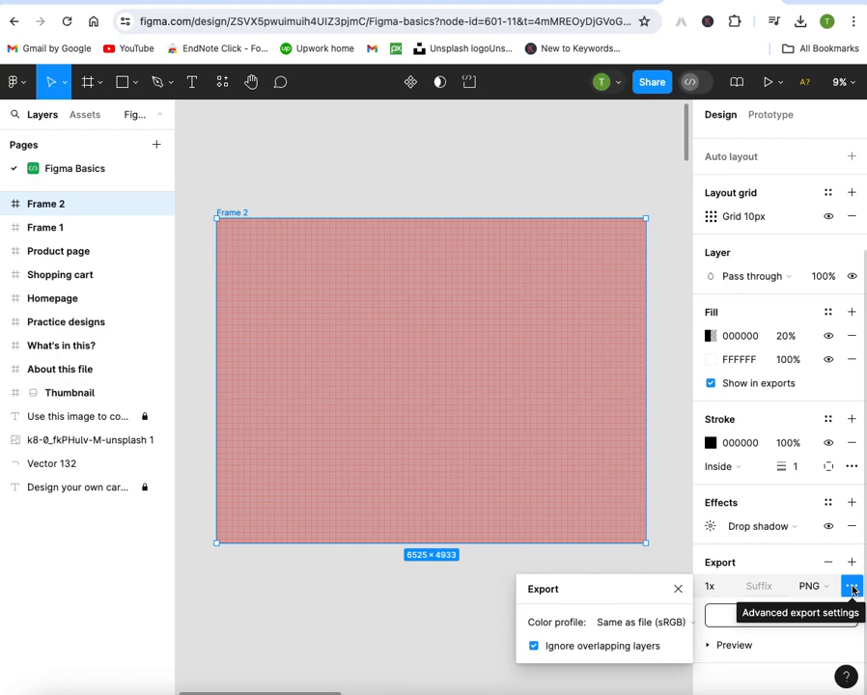
left_click(851, 586)
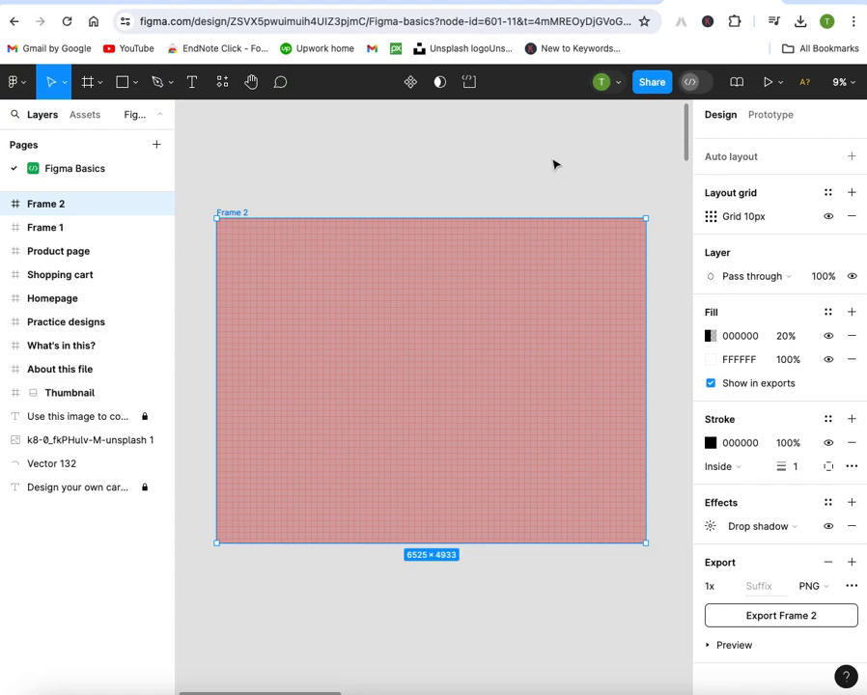
left_click(450, 180)
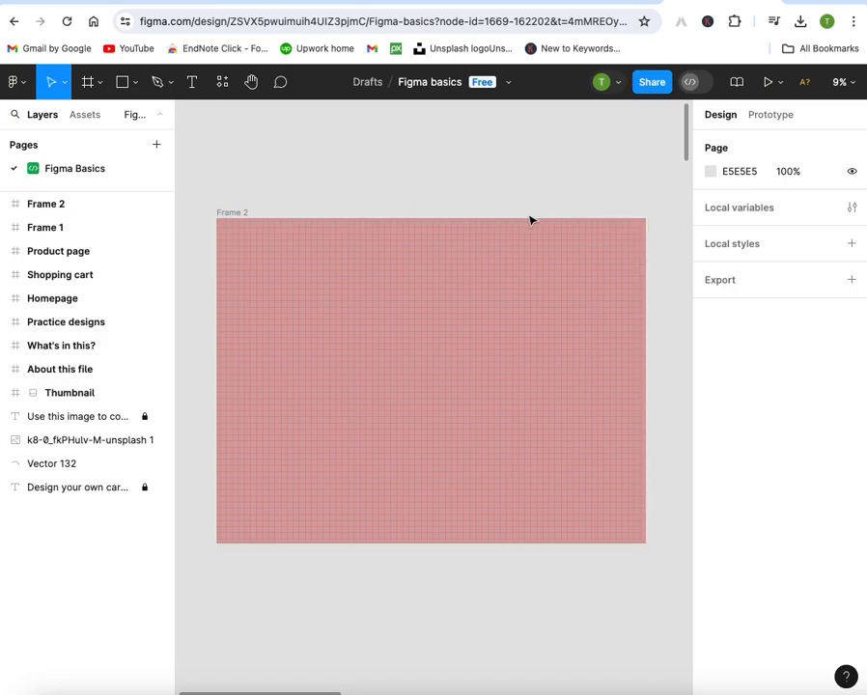
scroll(528, 202, "down", 3)
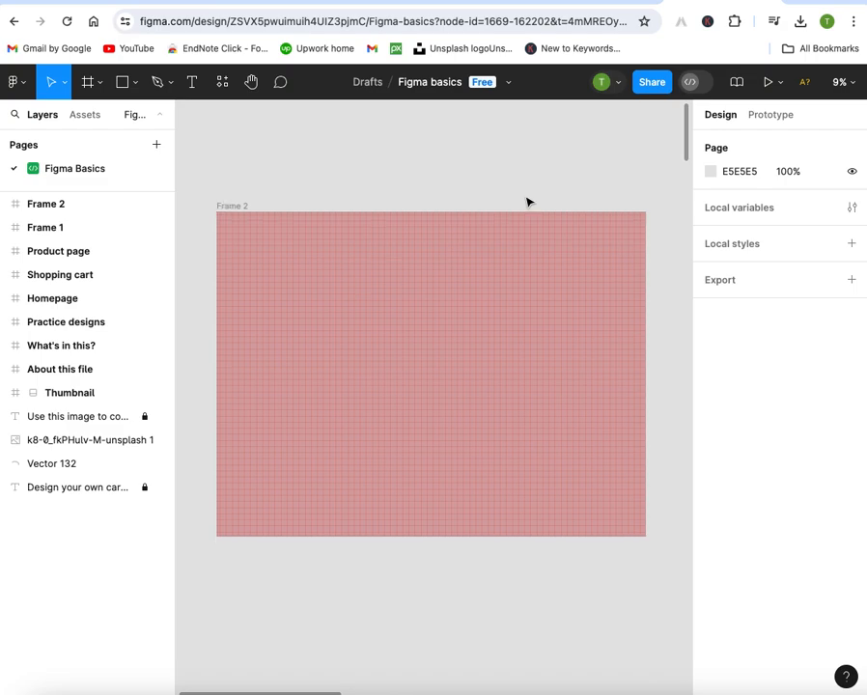
scroll(529, 202, "up", 3)
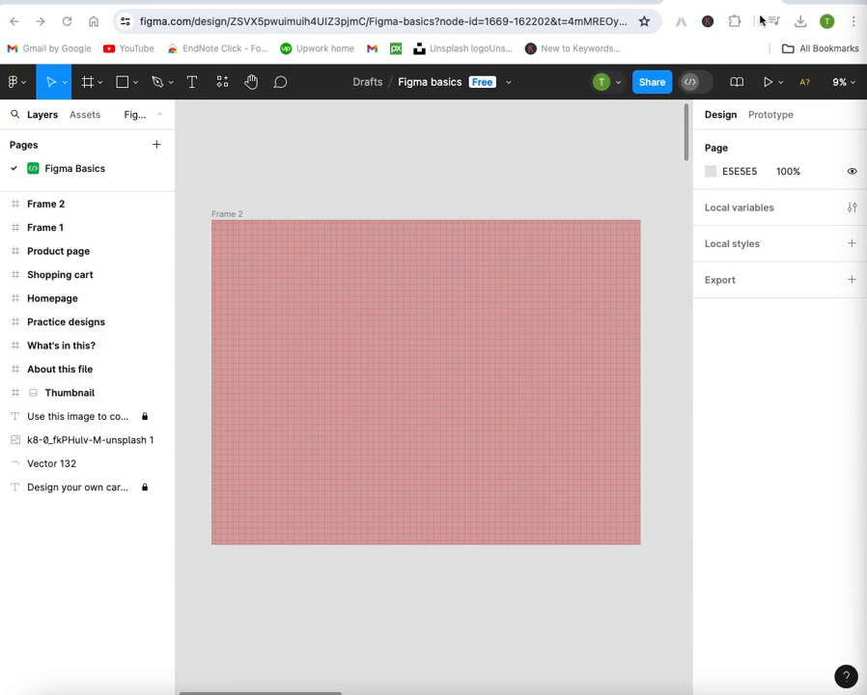
left_click(470, 336)
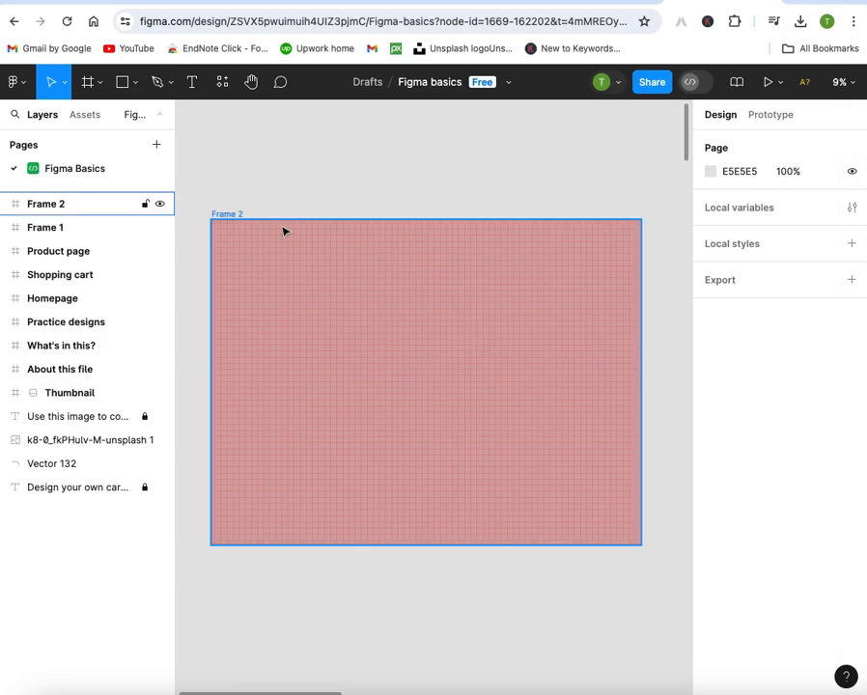
key("Escape")
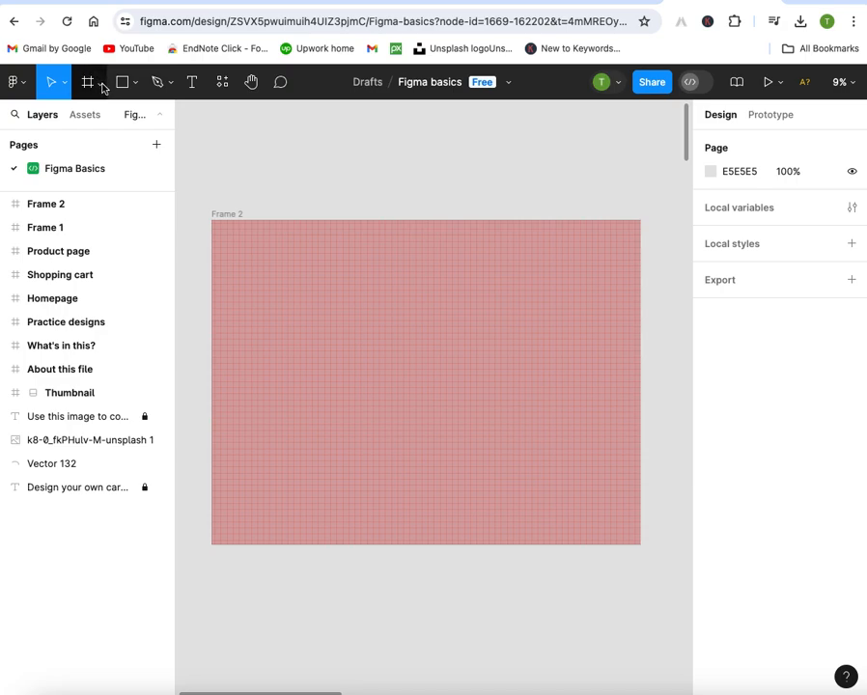
- Draw a nested frame of about 6230 × 4540 inside Frame 2
left_click(99, 83)
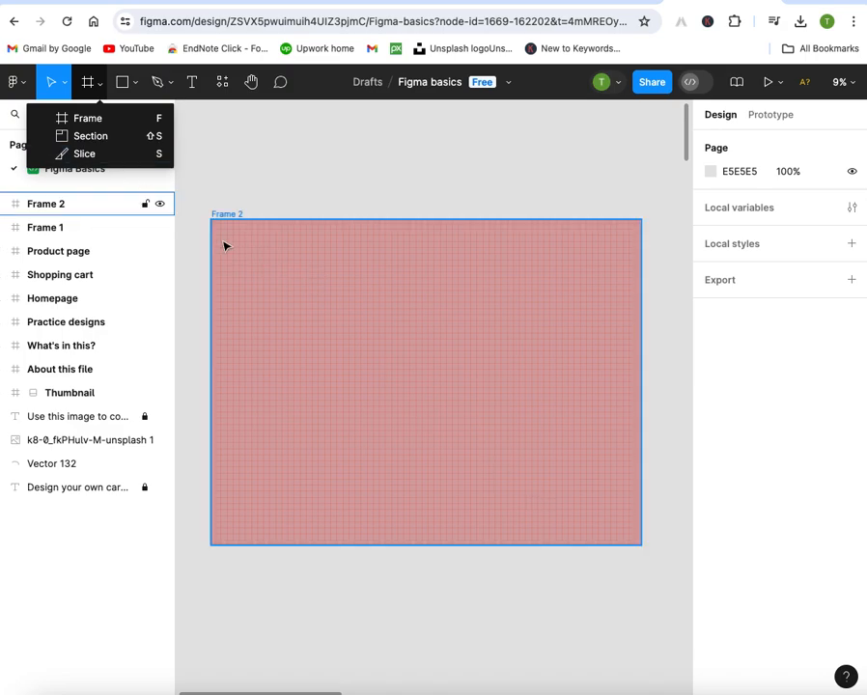
left_click(85, 119)
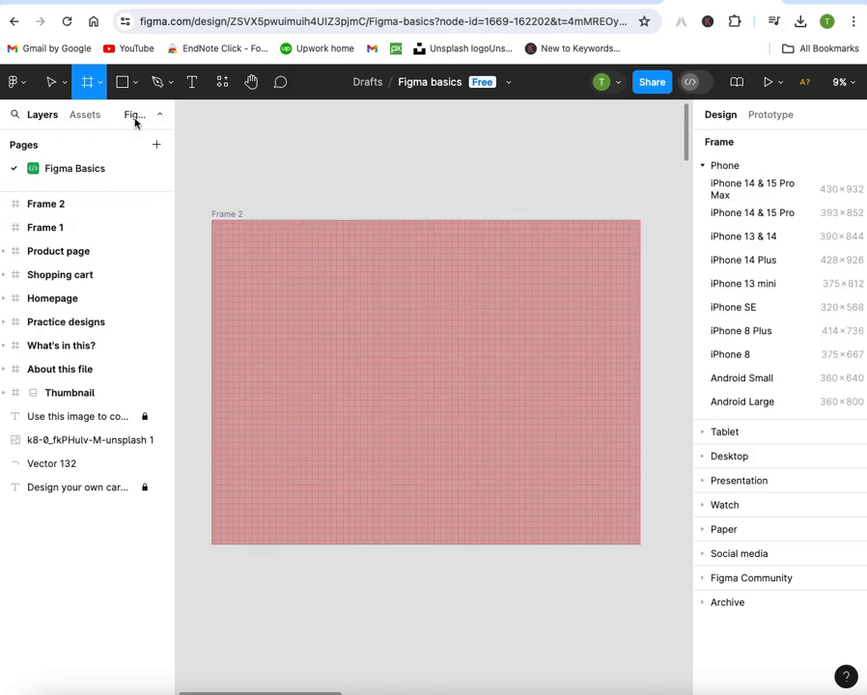
mouse_move(223, 239)
left_mouse_down()
mouse_move(480, 459)
mouse_move(632, 536)
left_mouse_up()
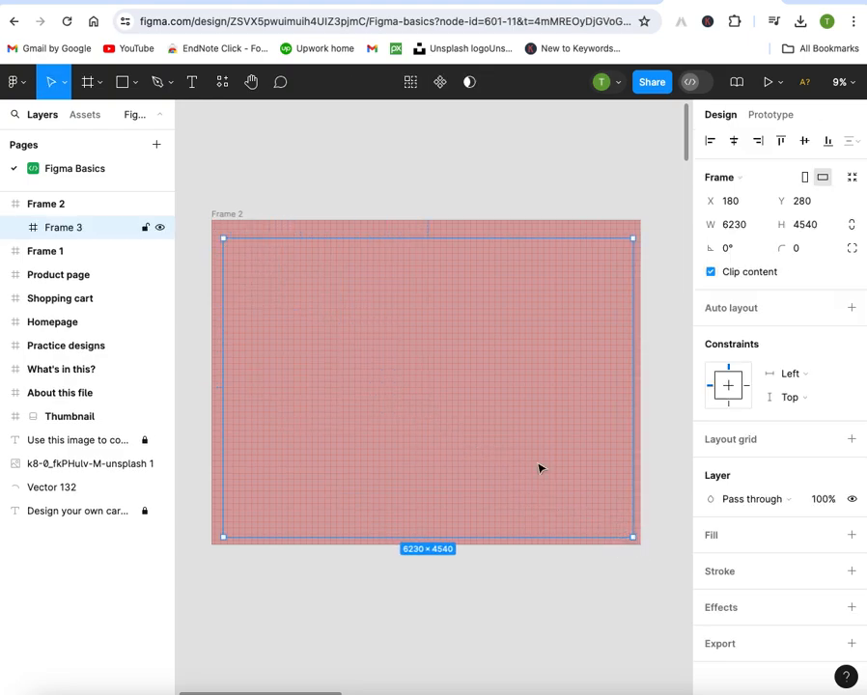
- Resize the nested frame to about 6490 × 4933 so it nearly fills Frame 2, at X 10, Y 0
left_click(633, 237)
left_click_drag(633, 236, 637, 219)
left_click(638, 223)
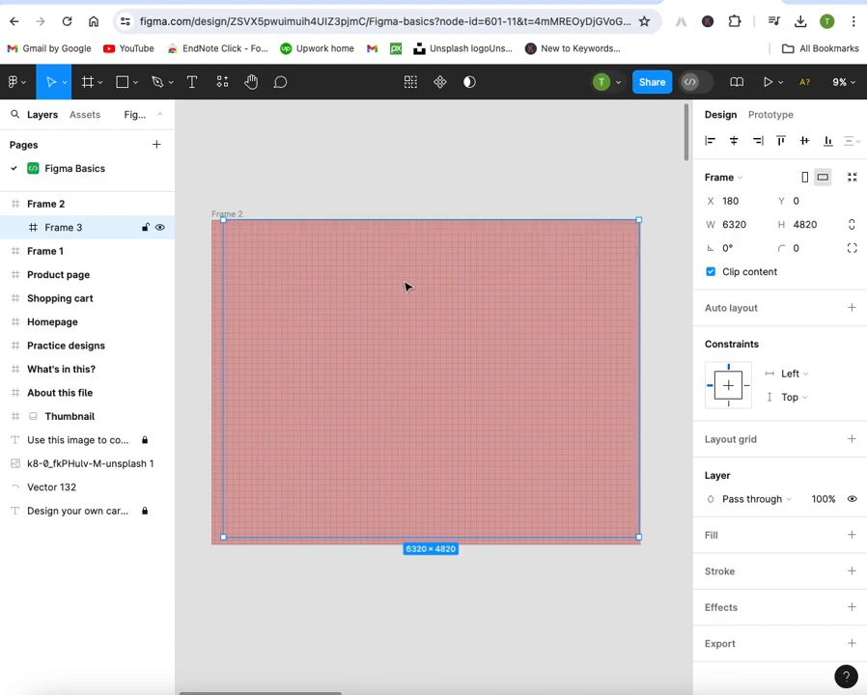
left_click_drag(224, 381, 213, 381)
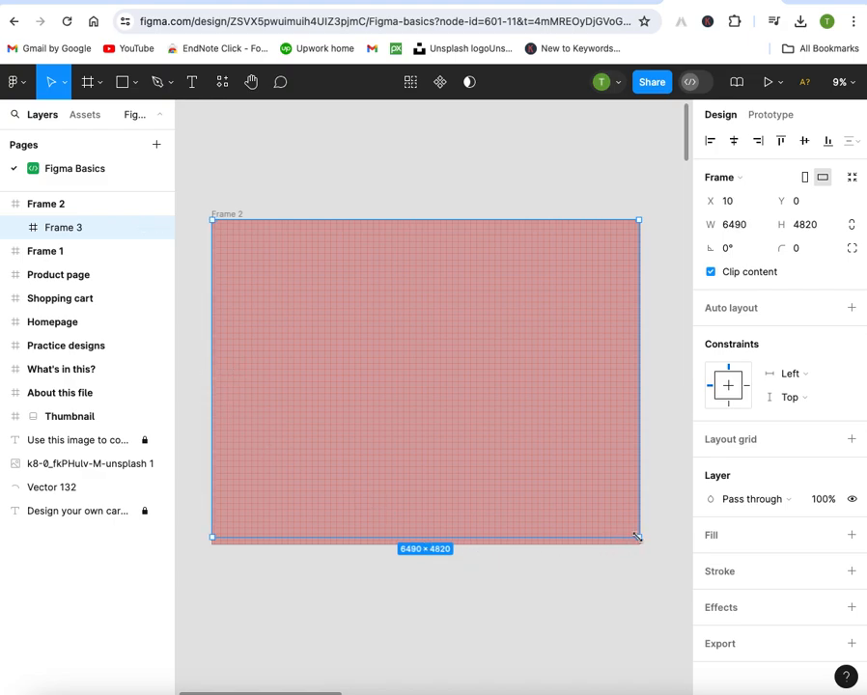
left_click_drag(637, 537, 638, 545)
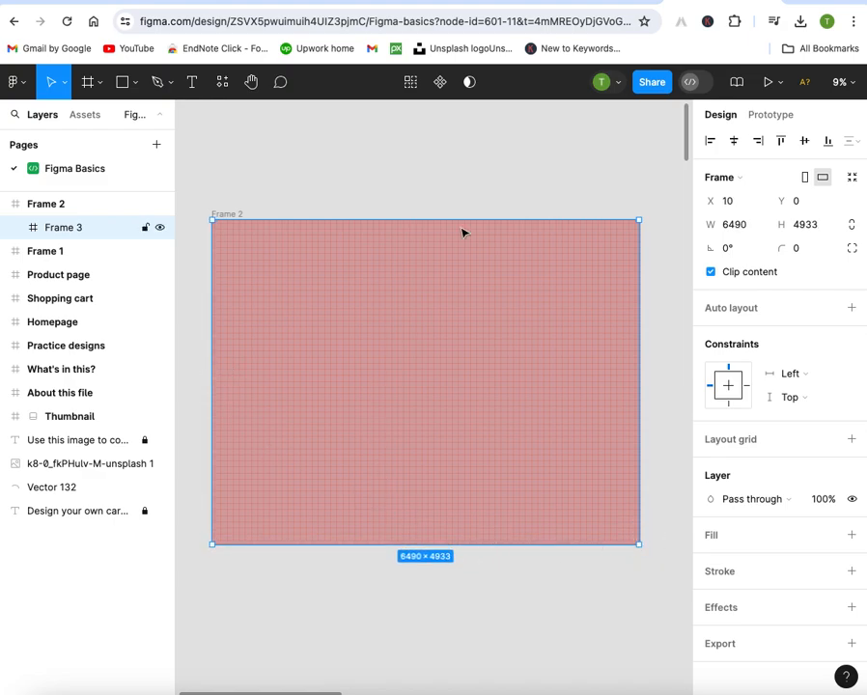
- Rename Frame 2 on the canvas as Frame 1
left_click(245, 213)
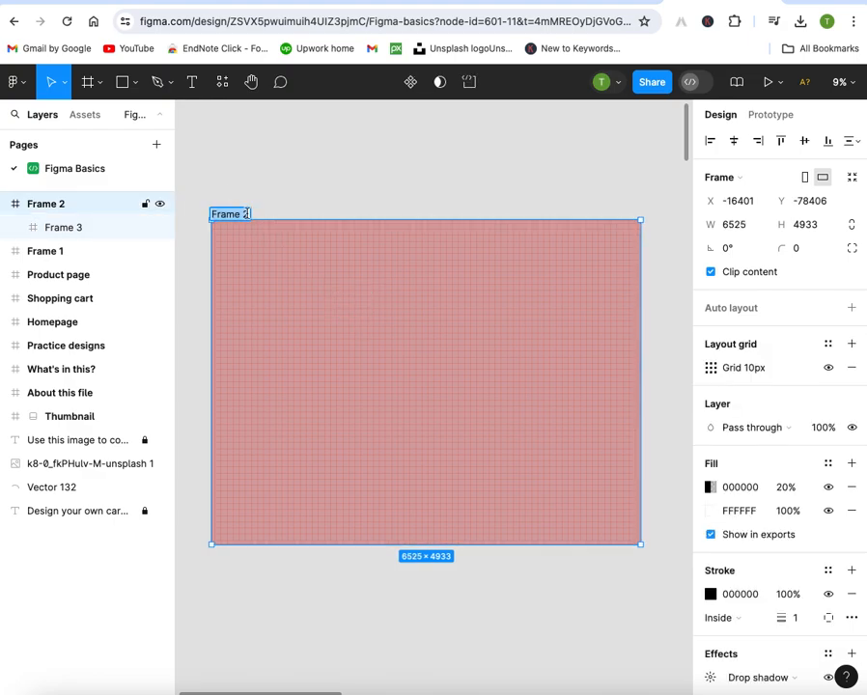
double_click(247, 214)
double_click(247, 213)
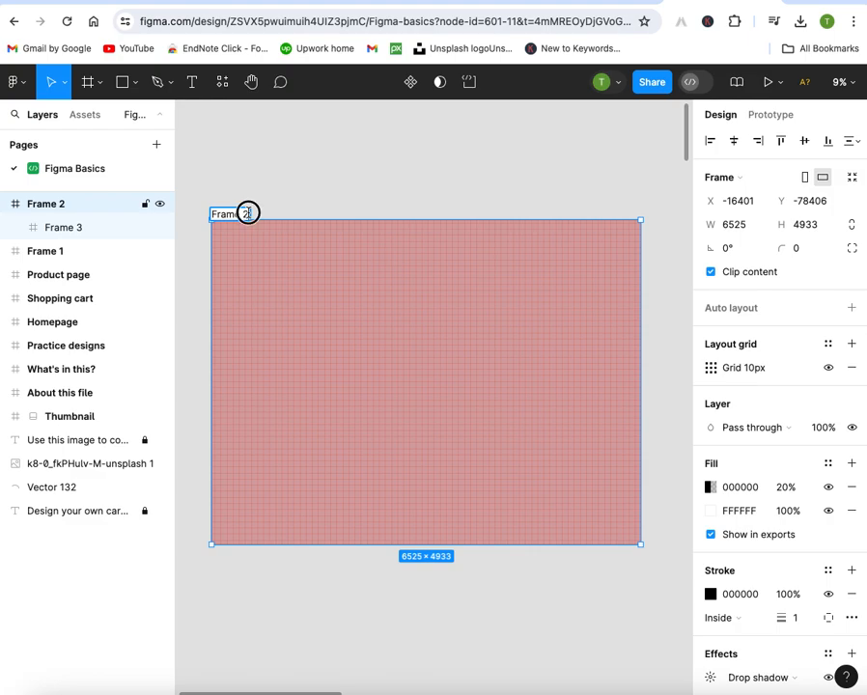
key("BackSpace")
type("1")
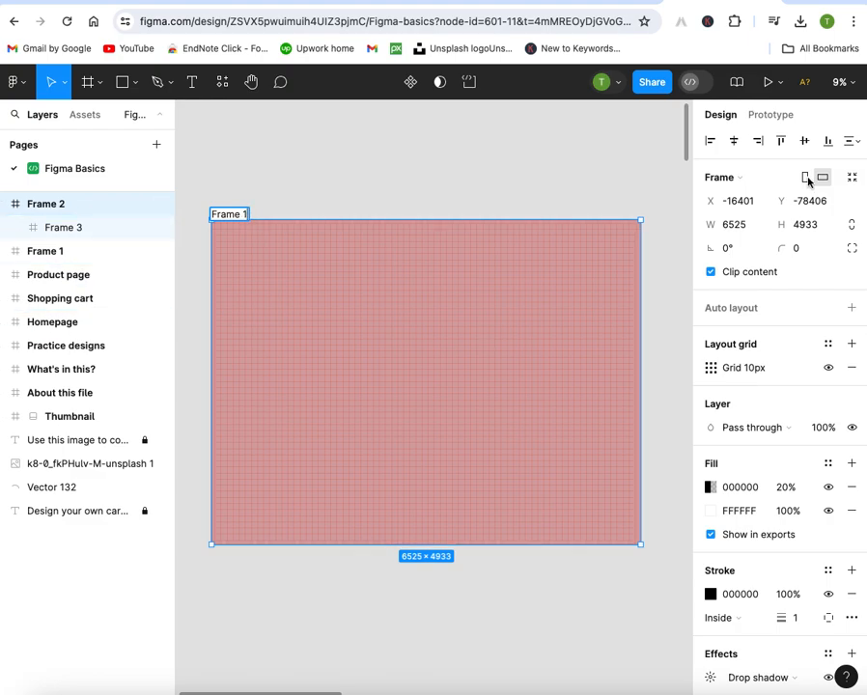
- Draw a new frame of about 6043 × 2780 in the empty canvas below the gridded frame
scroll(500, 641, "down", 5)
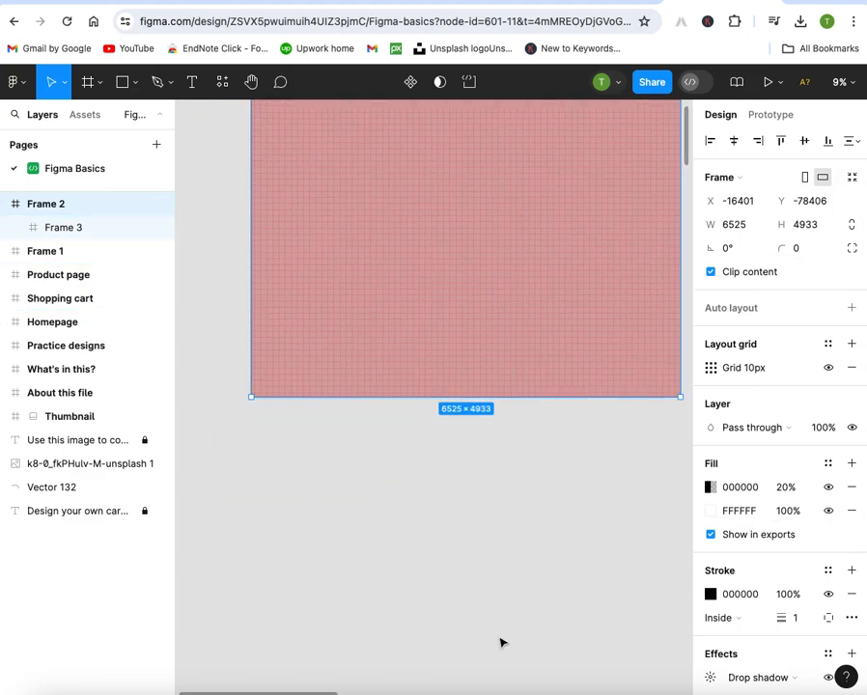
scroll(500, 641, "down", 2)
scroll(500, 641, "right", 2)
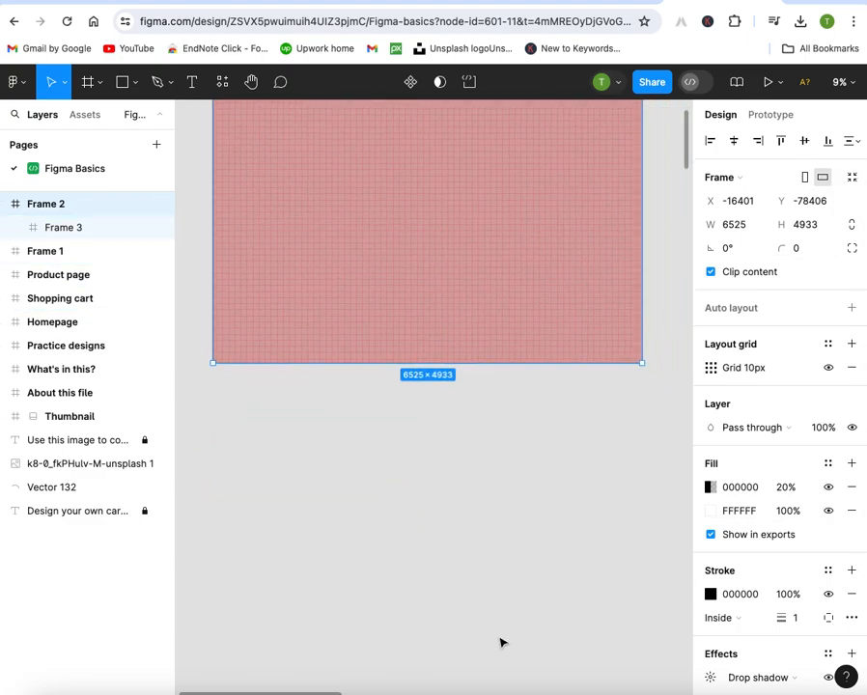
left_click(88, 85)
left_click(101, 88)
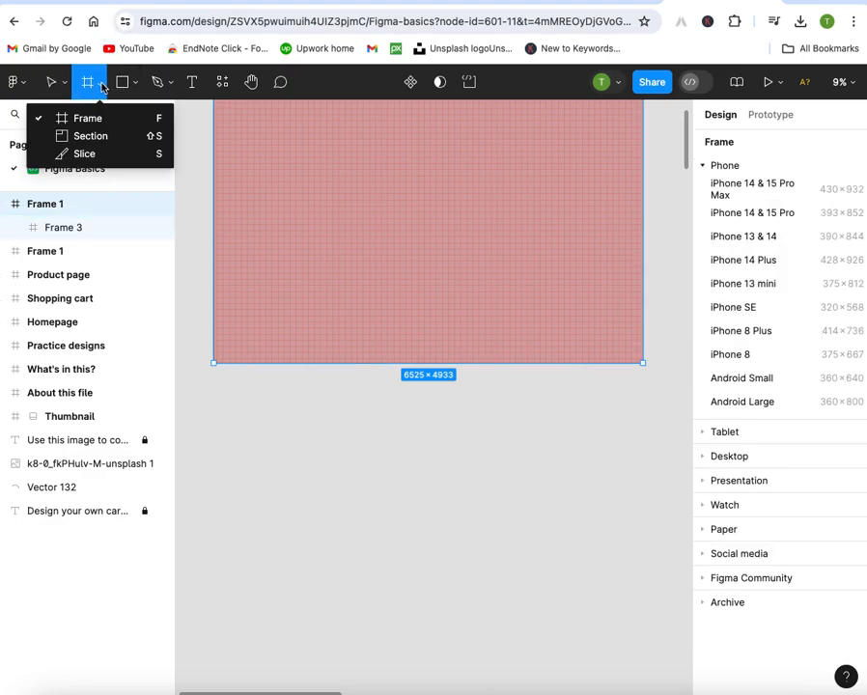
left_click(91, 118)
left_click_drag(224, 417, 621, 598)
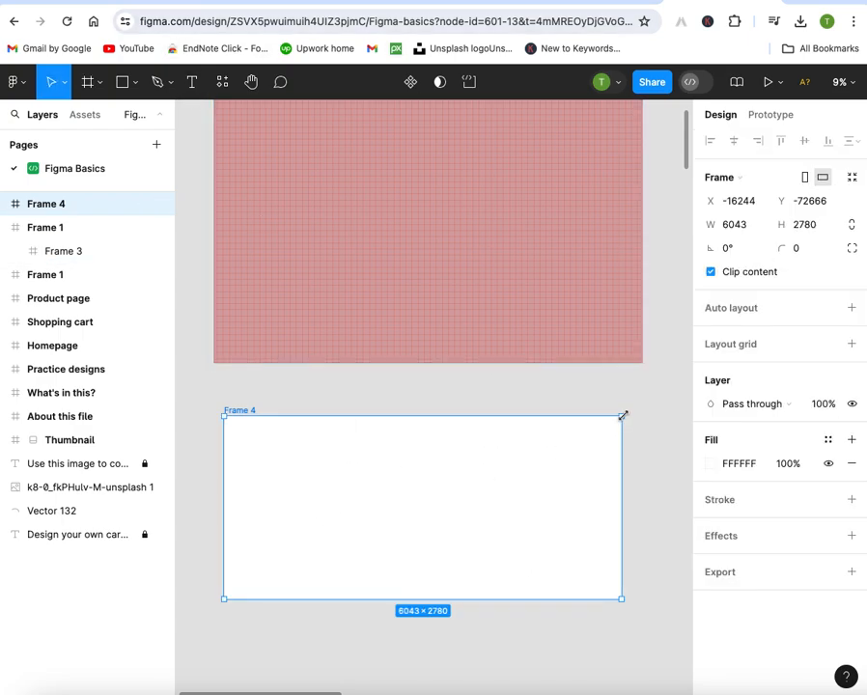
- Draw a rectangle of about 2152 × 762 in the upper-left part of Frame 4
left_click(133, 85)
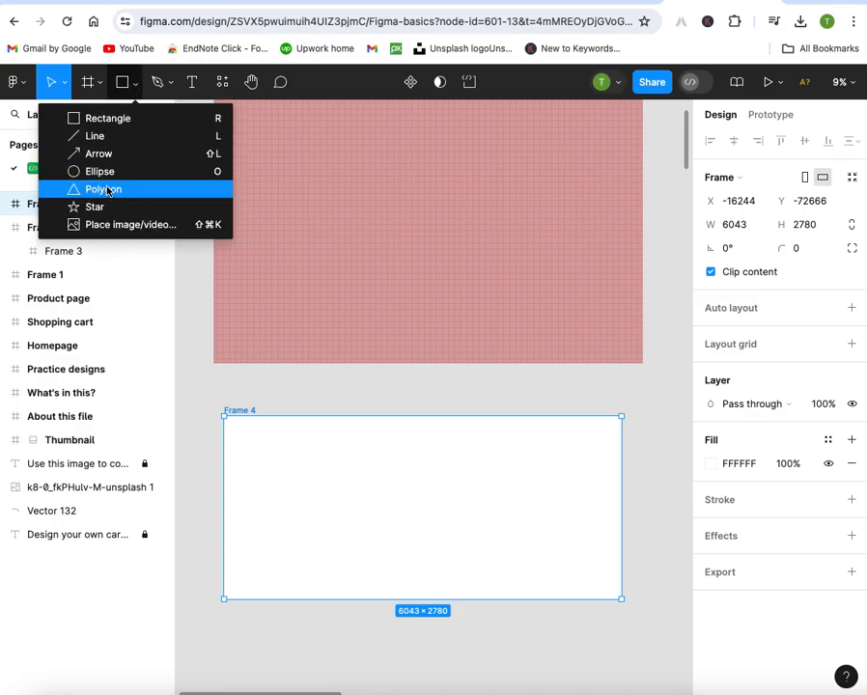
left_click(108, 119)
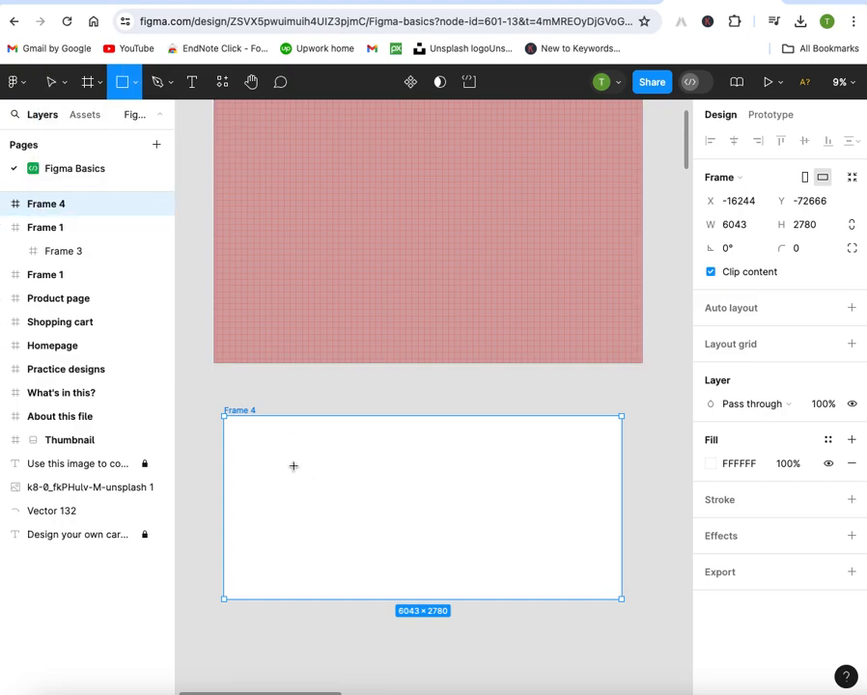
mouse_move(241, 433)
left_mouse_down()
mouse_move(349, 479)
mouse_move(383, 483)
left_mouse_up()
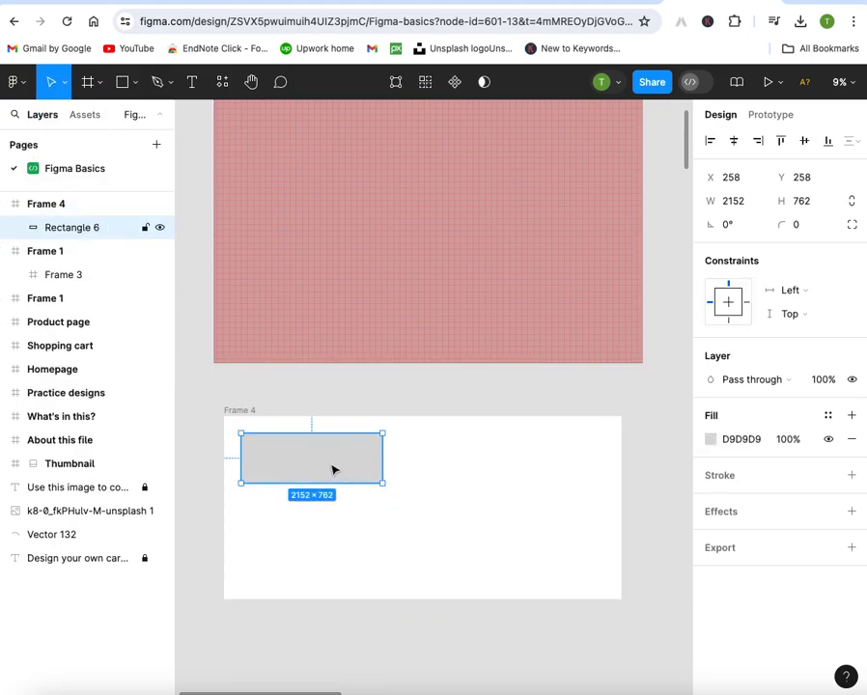
double_click(332, 470)
left_click(332, 467)
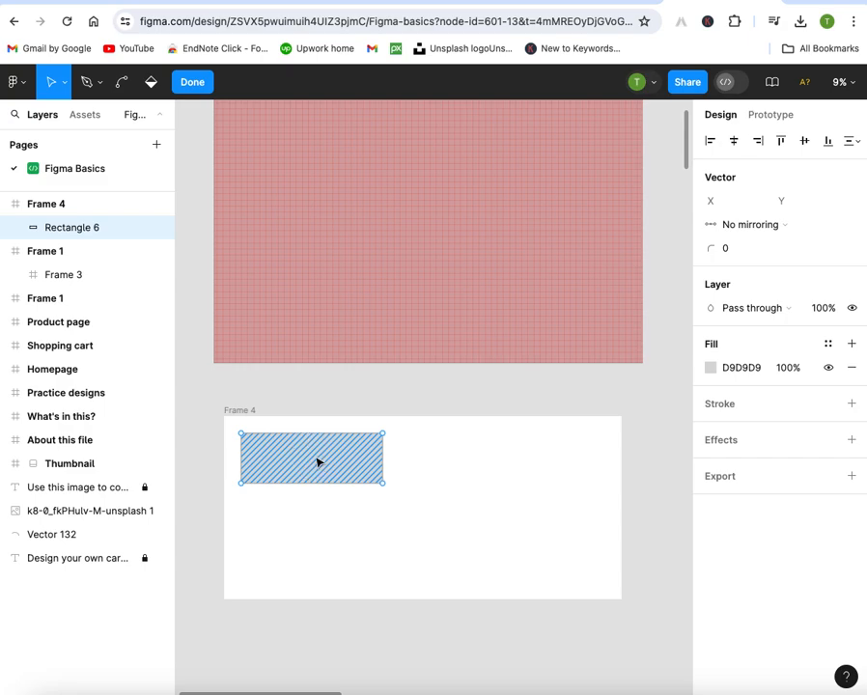
key("Escape")
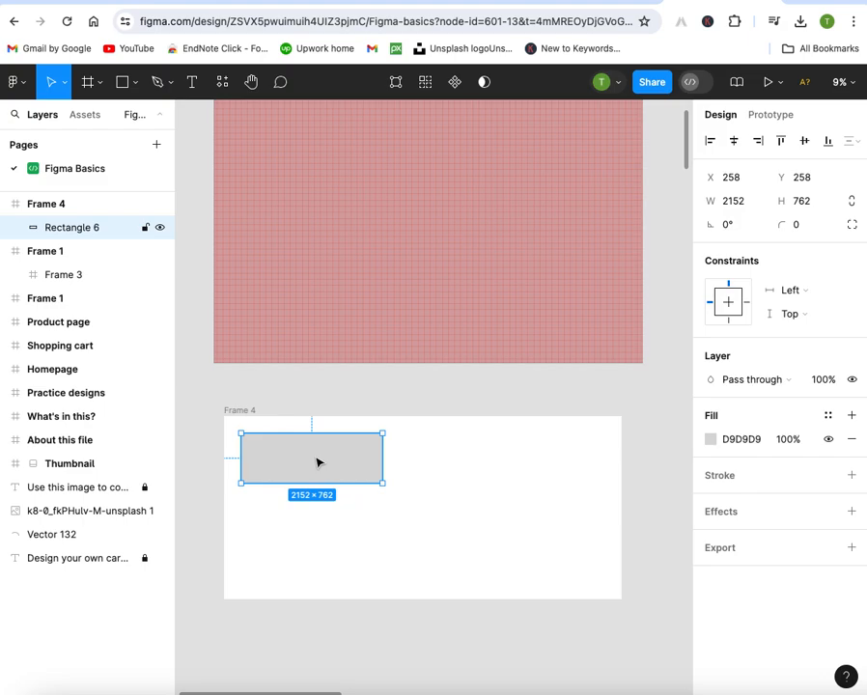
key("t")
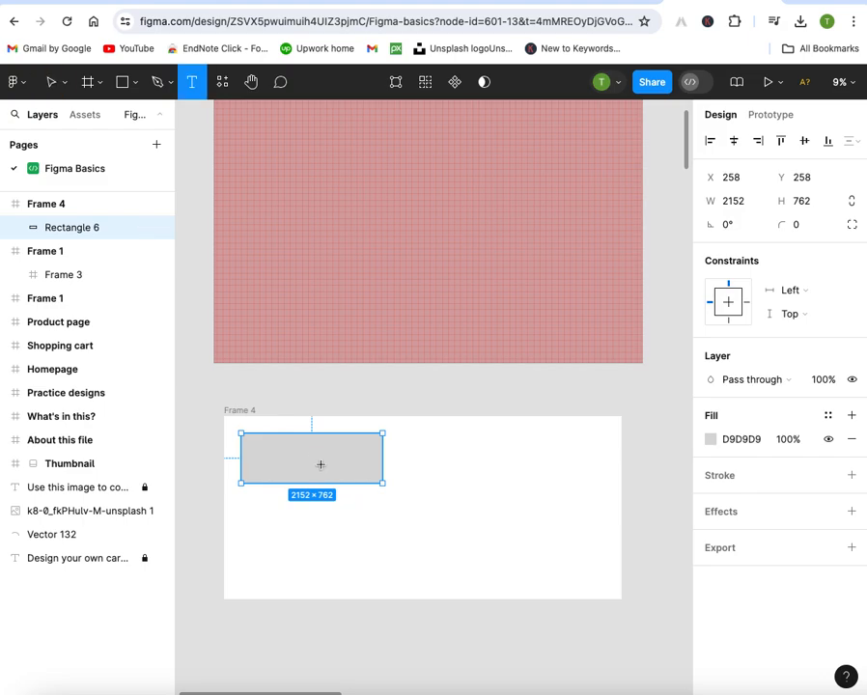
left_click(321, 464)
left_click(314, 468)
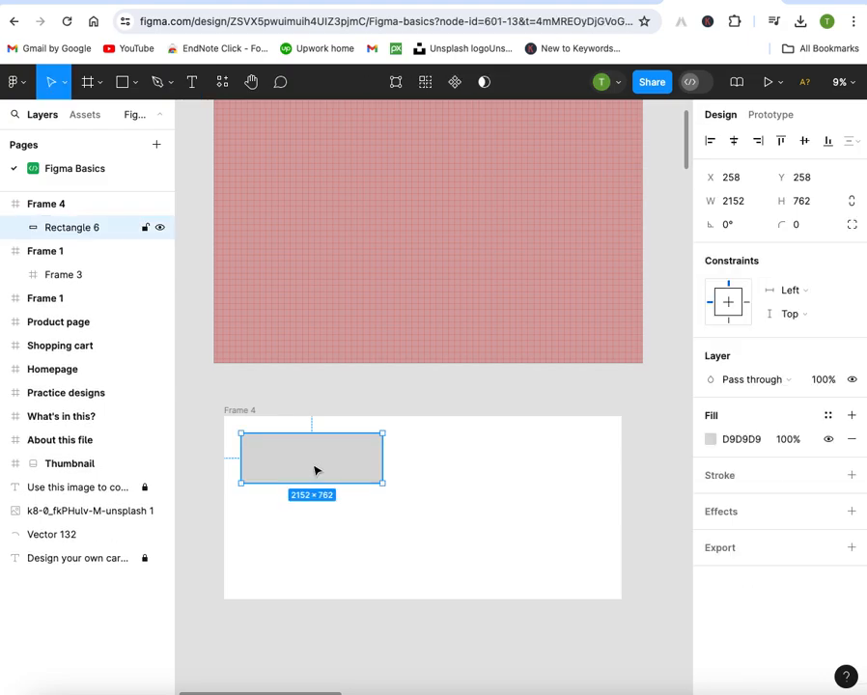
left_click(441, 459)
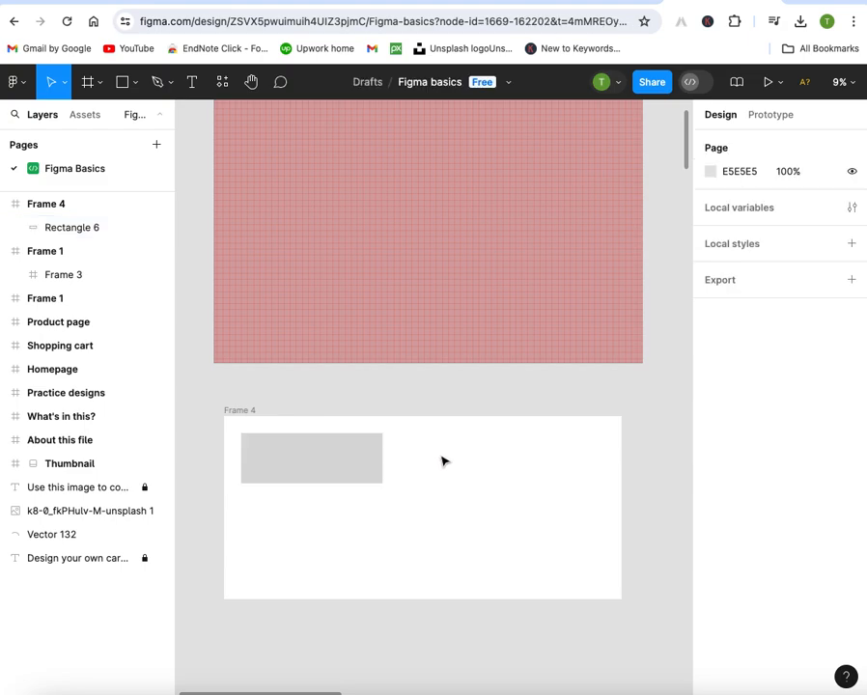
- Draw a nearly horizontal line about 1861 long in Frame 4, to the right of the grey rectangle
left_click(135, 83)
left_click(96, 136)
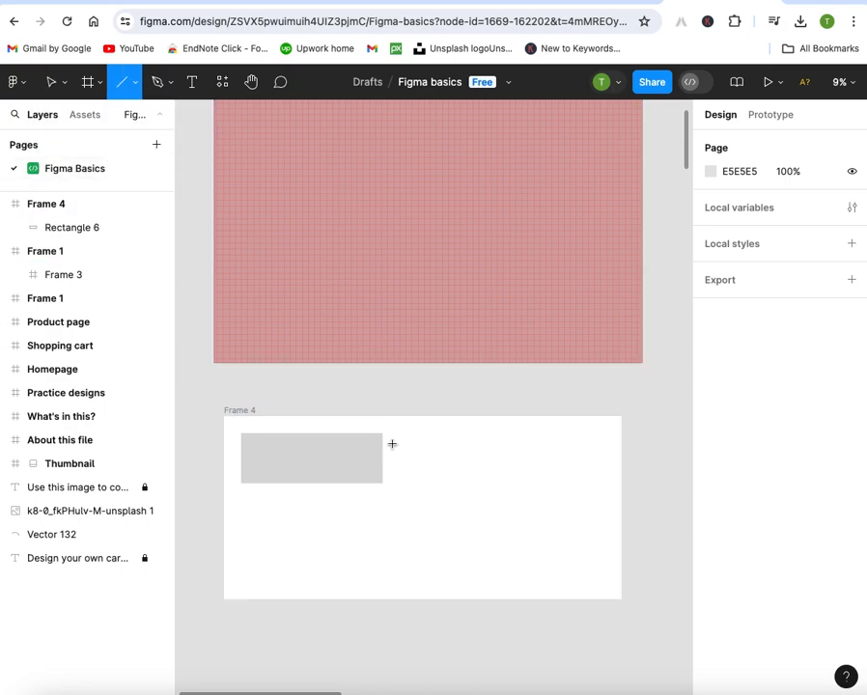
left_click_drag(392, 455, 512, 453)
left_click(525, 389)
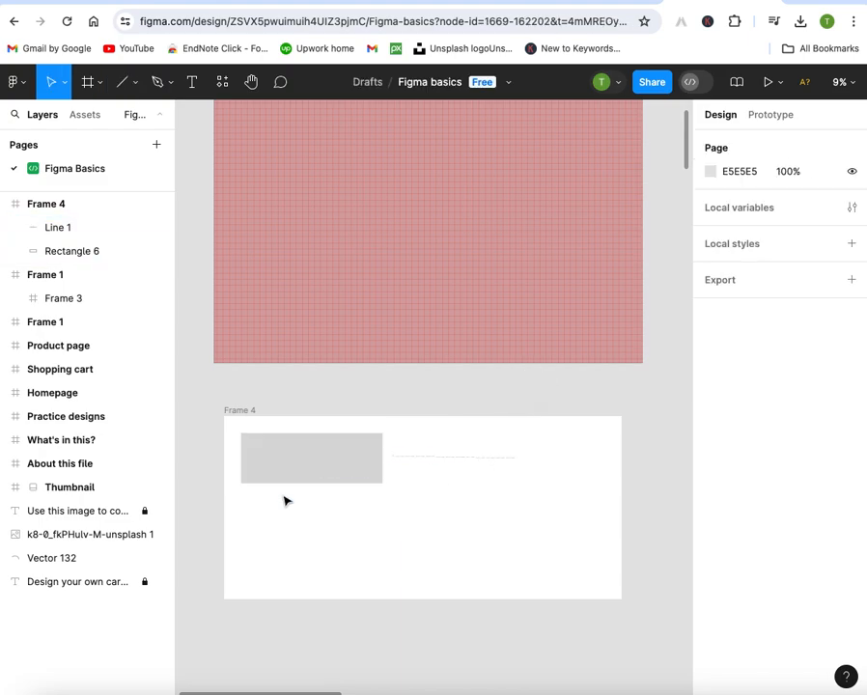
- Duplicate the line and place the copy below the grey rectangle, at about X 336, Y 1373
left_click_drag(295, 491, 296, 538)
left_click(472, 460)
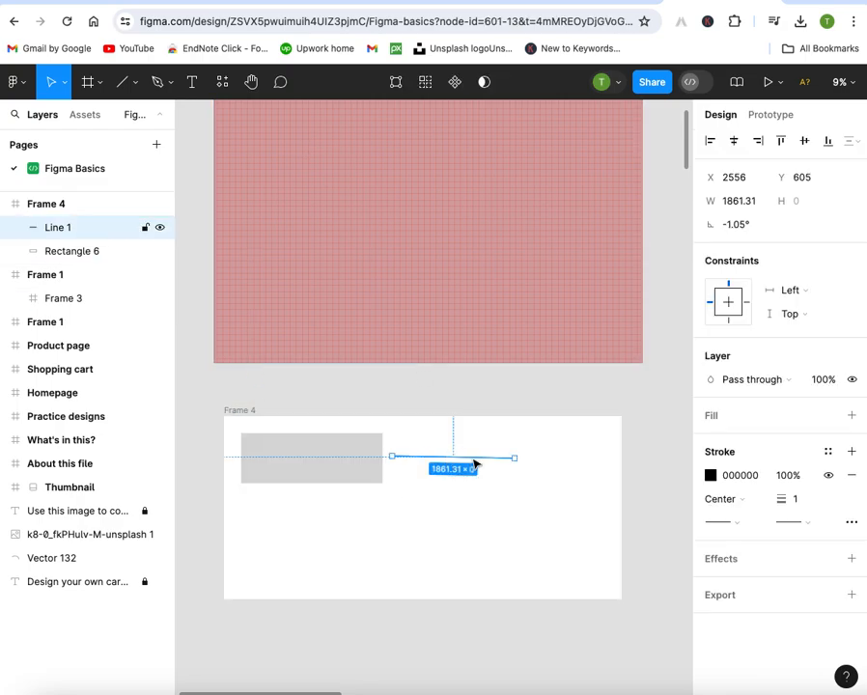
left_click(288, 518)
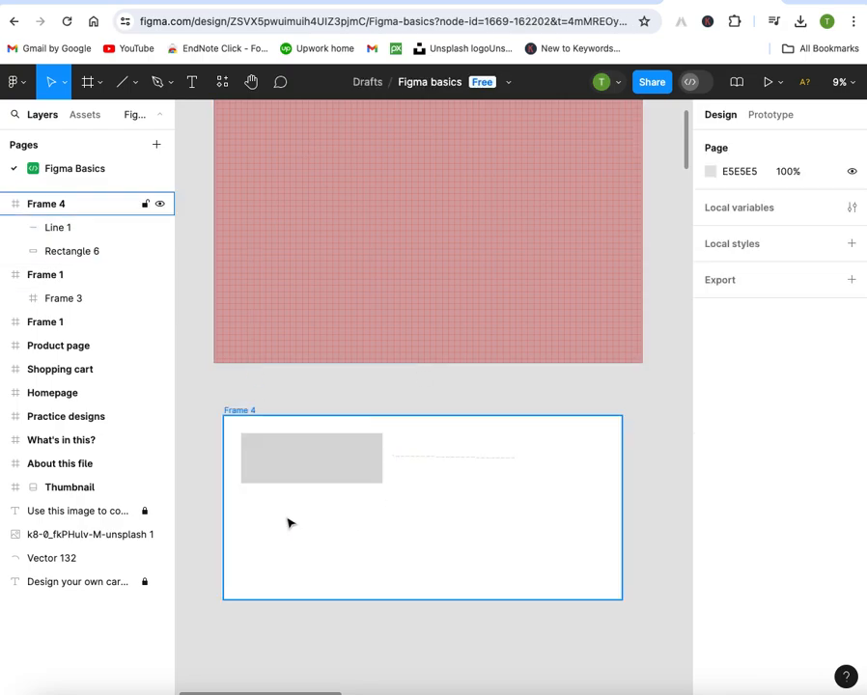
key("super+v")
left_click_drag(450, 458, 306, 514)
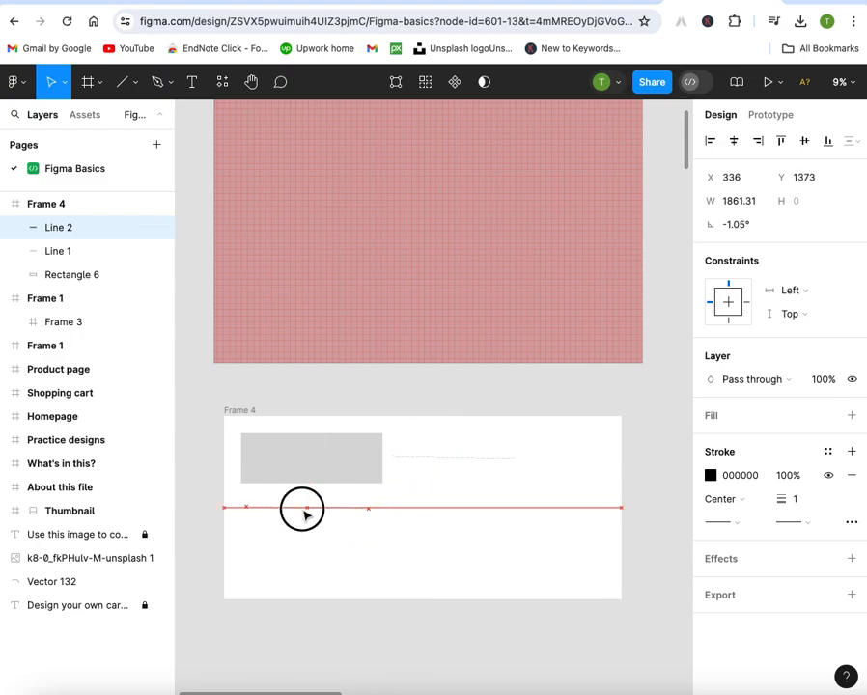
left_click(411, 518)
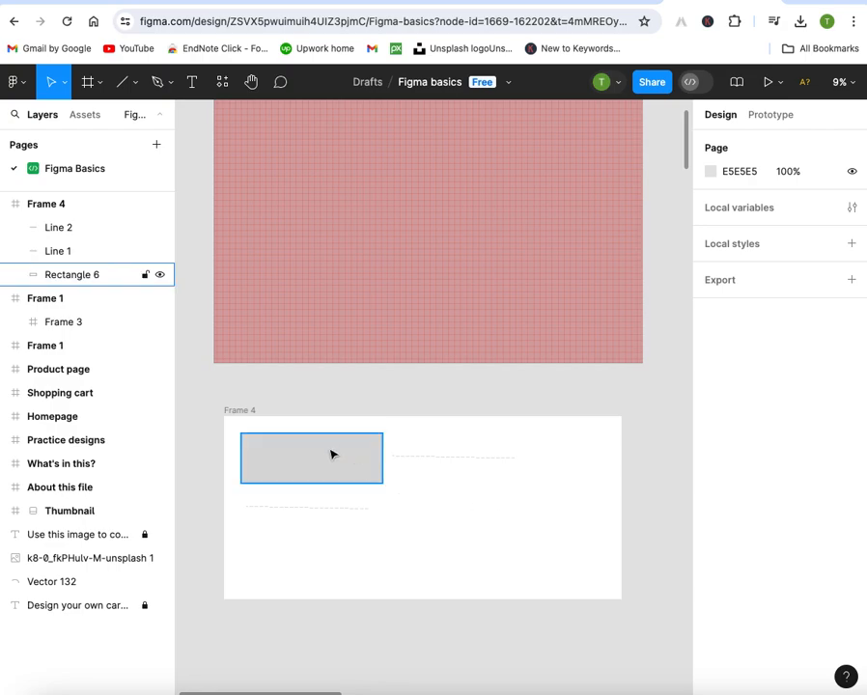
- Move the grey rectangle in Frame 4 to about X 3486, Y 1026 and resize it to about 2131 × 947
left_click_drag(331, 453, 543, 504)
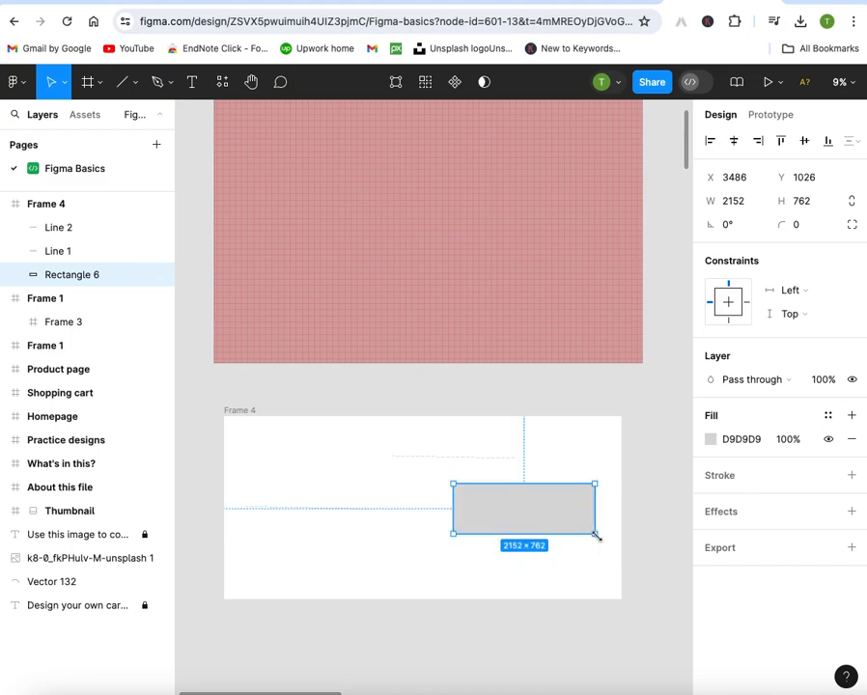
left_click_drag(596, 536, 593, 547)
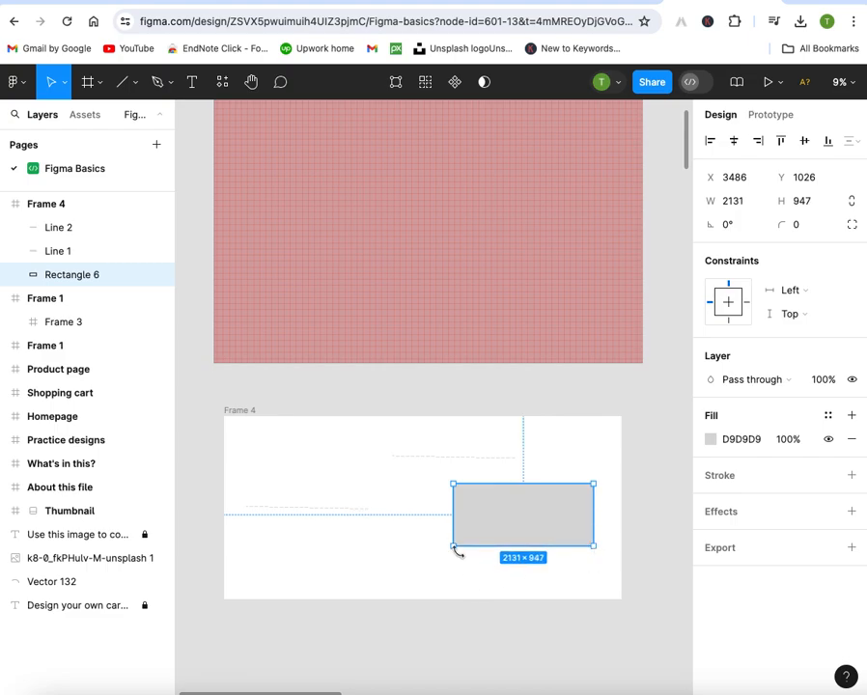
- Sketch four freehand loops in Frame 4 with the Pencil tool: one around the grey rectangle and three smaller ones in the empty areas
left_click(170, 83)
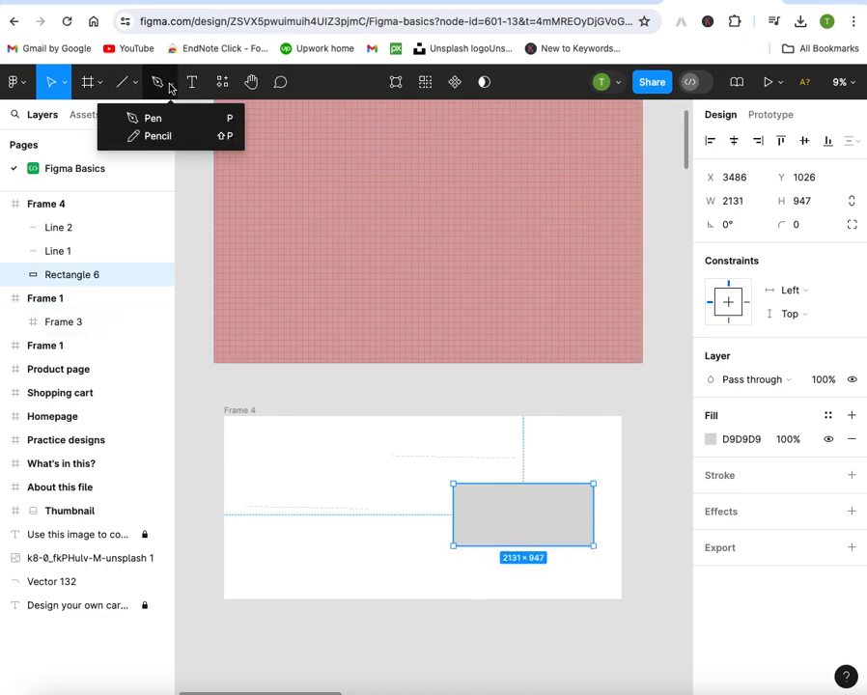
left_click(135, 136)
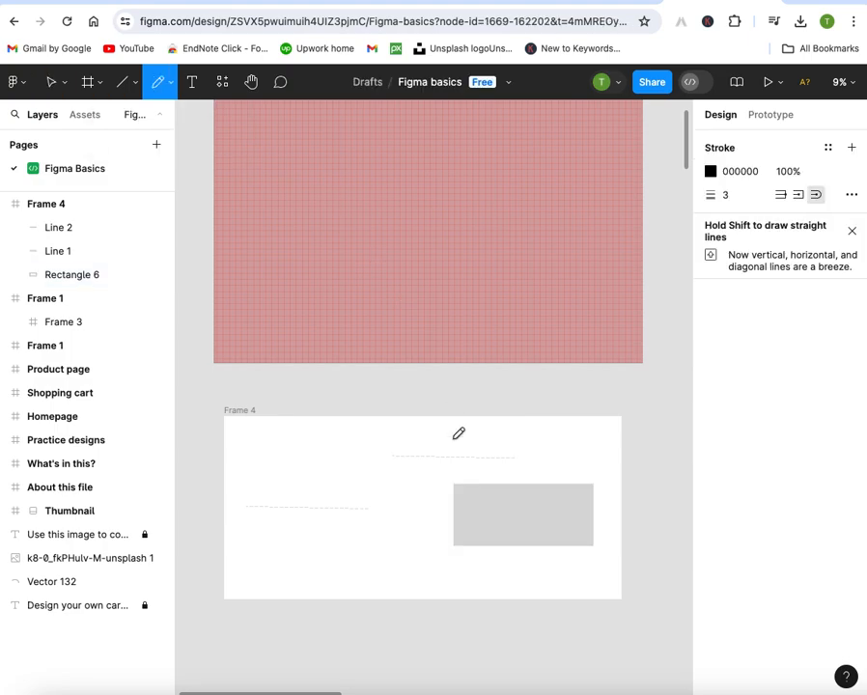
mouse_move(466, 565)
left_mouse_down()
mouse_move(606, 558)
mouse_move(590, 474)
mouse_move(500, 472)
mouse_move(441, 486)
mouse_move(446, 548)
mouse_move(483, 570)
left_mouse_up()
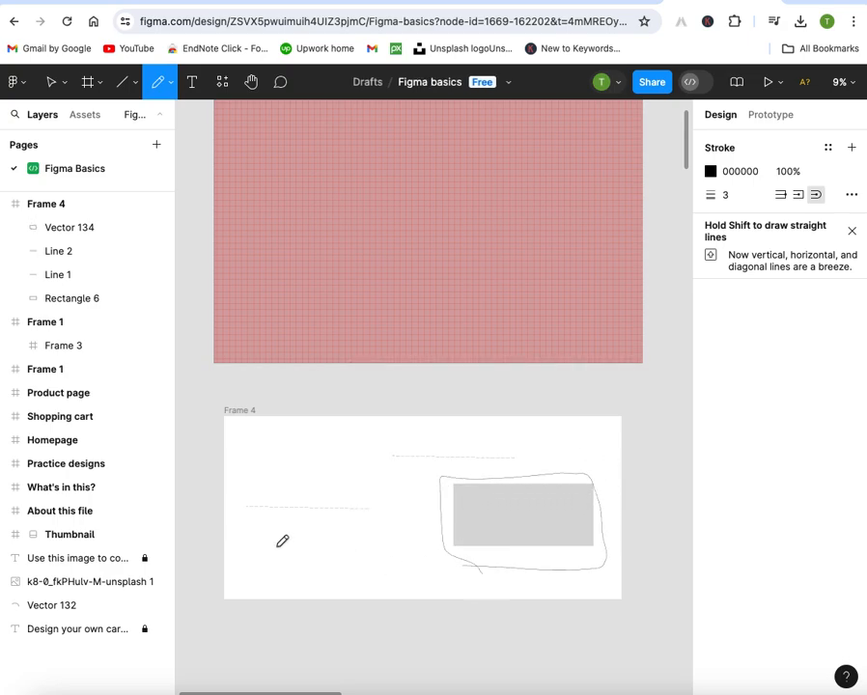
mouse_move(282, 538)
left_mouse_down()
mouse_move(355, 536)
mouse_move(368, 559)
mouse_move(319, 567)
mouse_move(285, 541)
left_mouse_up()
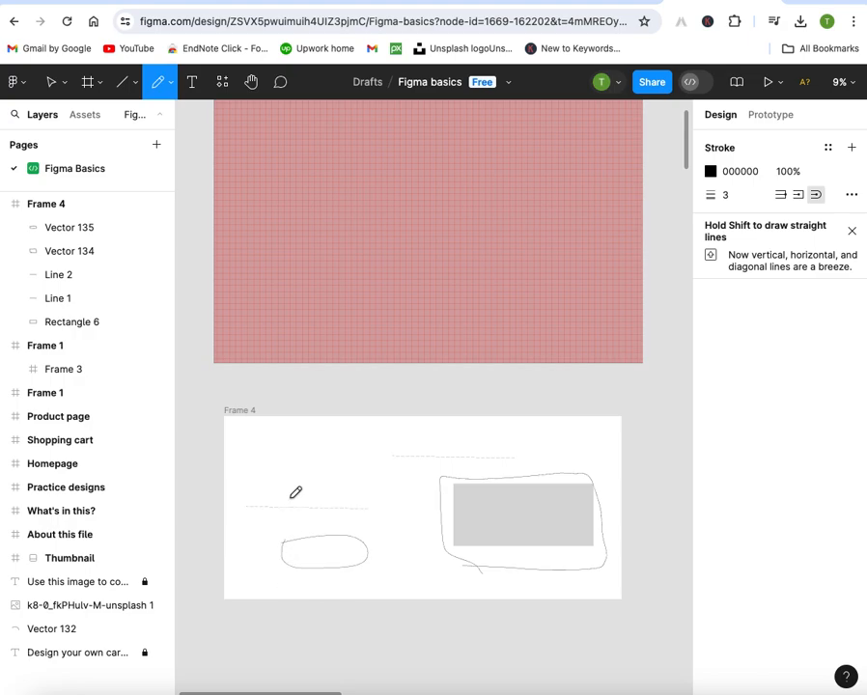
mouse_move(278, 446)
left_mouse_down()
mouse_move(323, 448)
mouse_move(354, 470)
mouse_move(313, 475)
mouse_move(278, 449)
left_mouse_up()
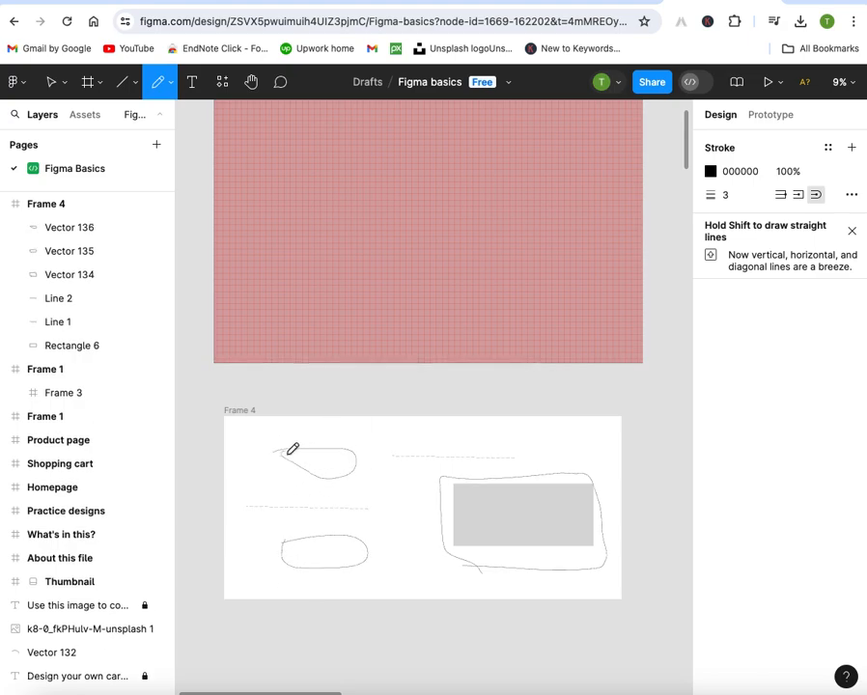
mouse_move(390, 564)
left_mouse_down()
mouse_move(404, 552)
mouse_move(423, 581)
mouse_move(390, 564)
mouse_move(394, 554)
left_mouse_up()
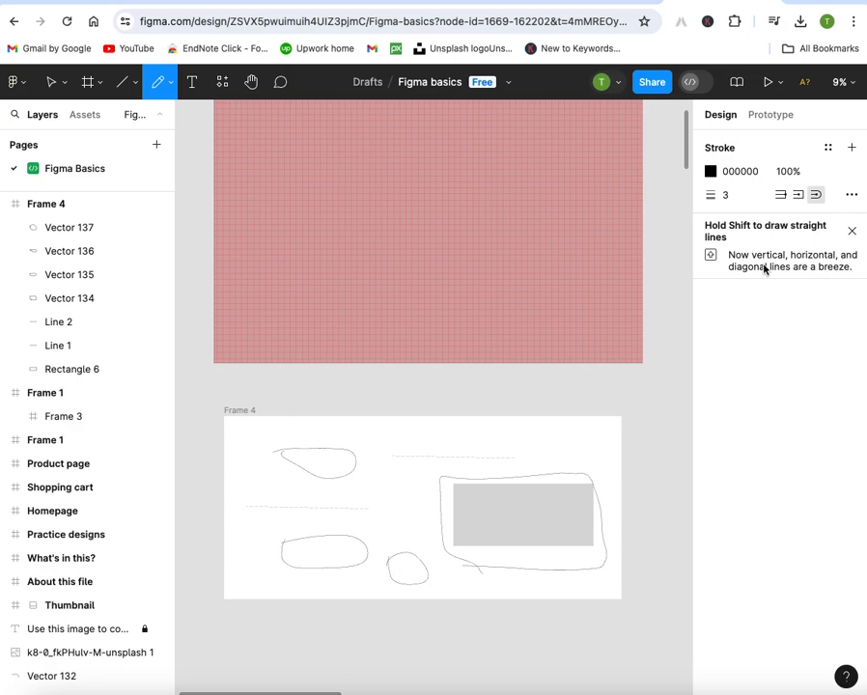
- Dismiss the straight-lines tip and add a second stroke colour to the Pencil tool's stroke settings
scroll(375, 458, "up", 5)
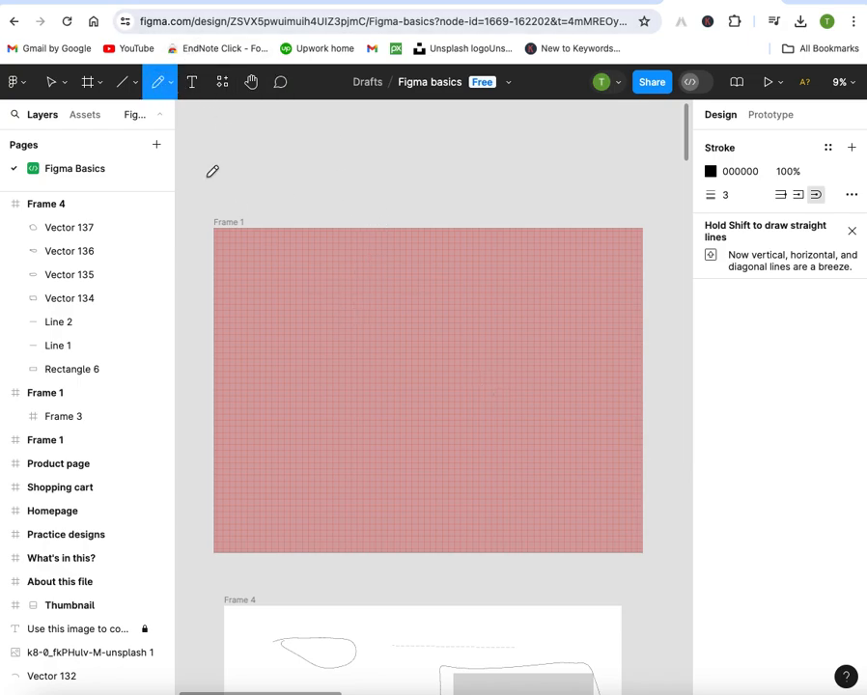
left_click(168, 86)
left_click(170, 87)
left_click(850, 233)
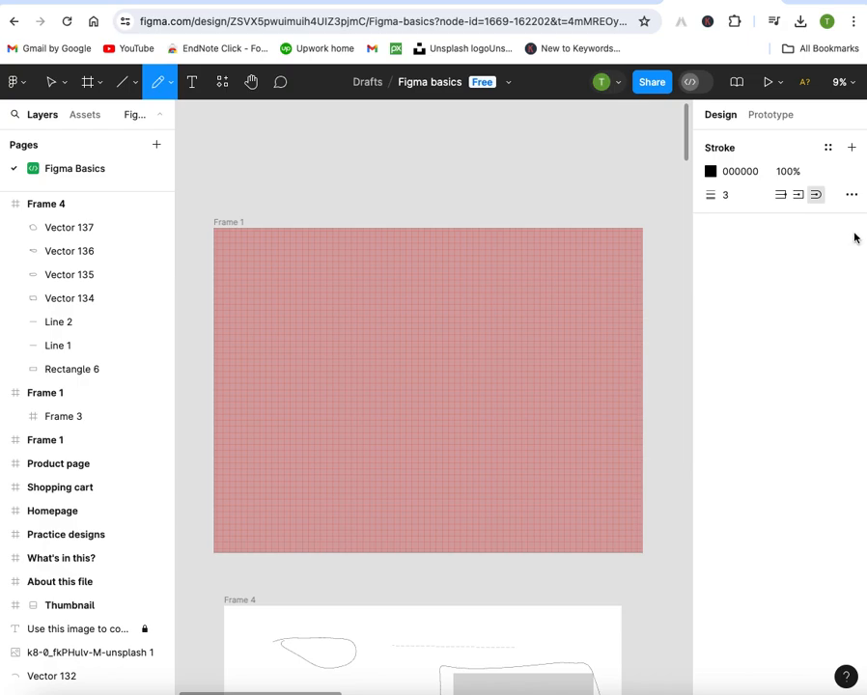
left_click(851, 147)
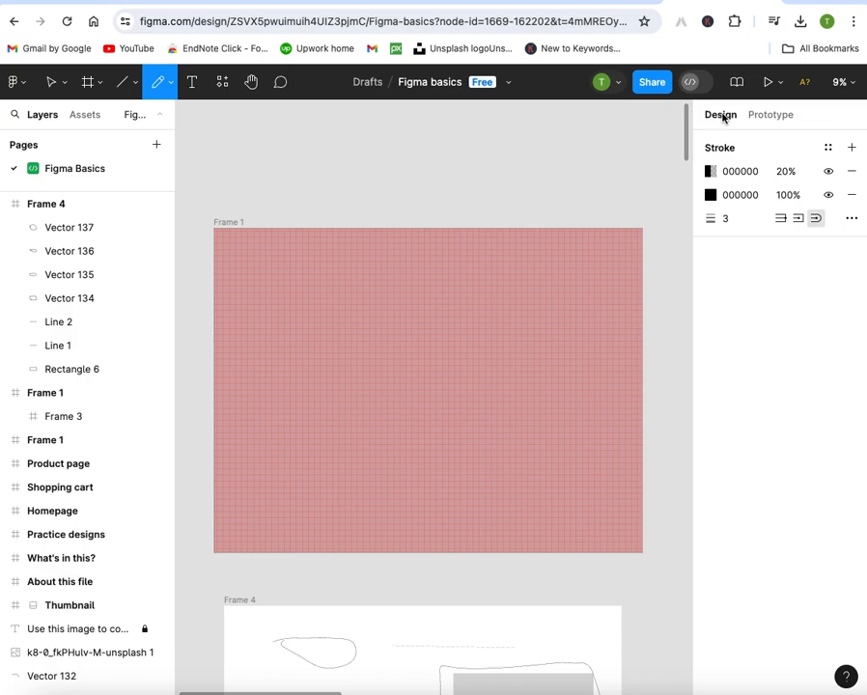
- Open the design in Present mode
left_click(778, 86)
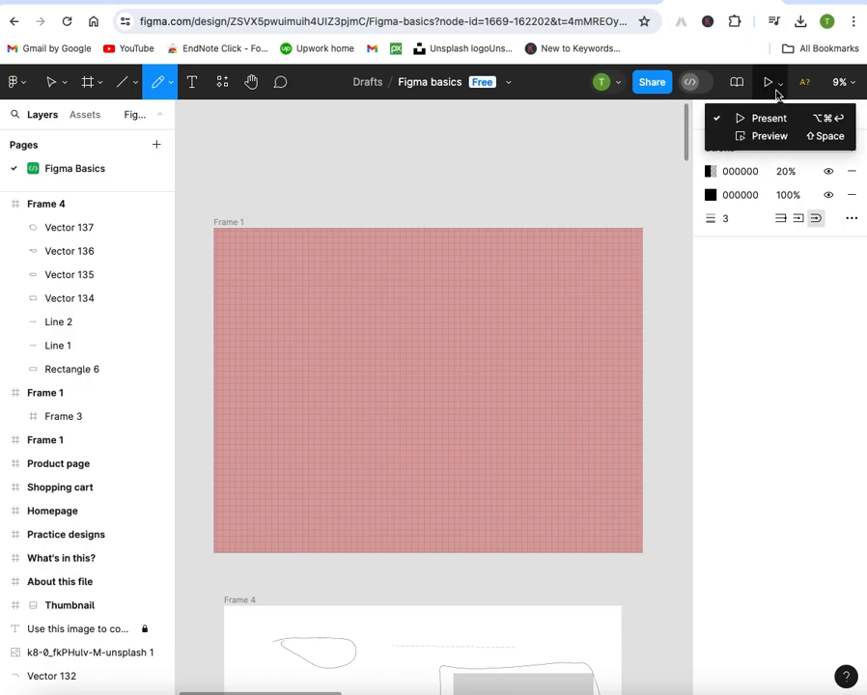
left_click(770, 117)
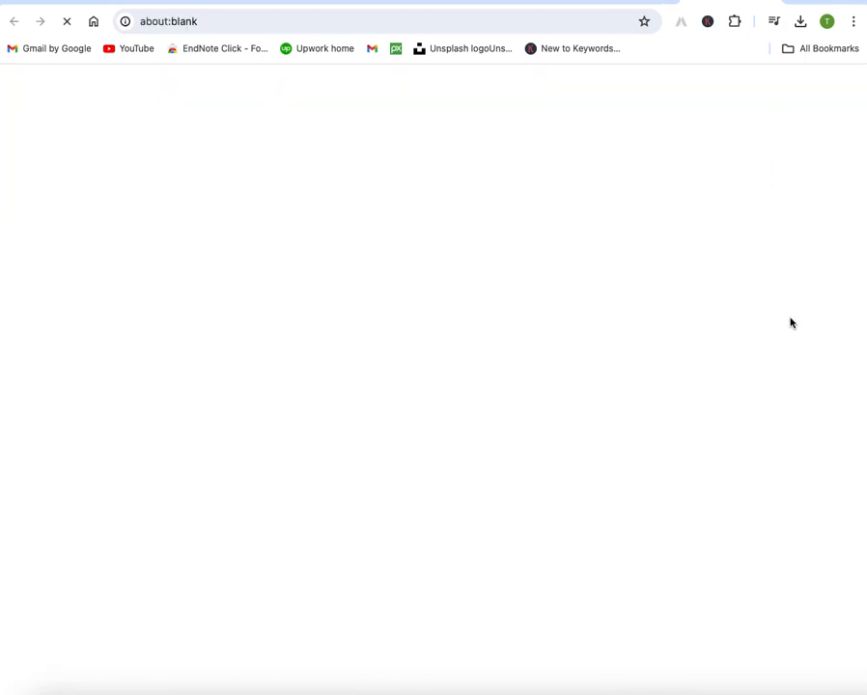